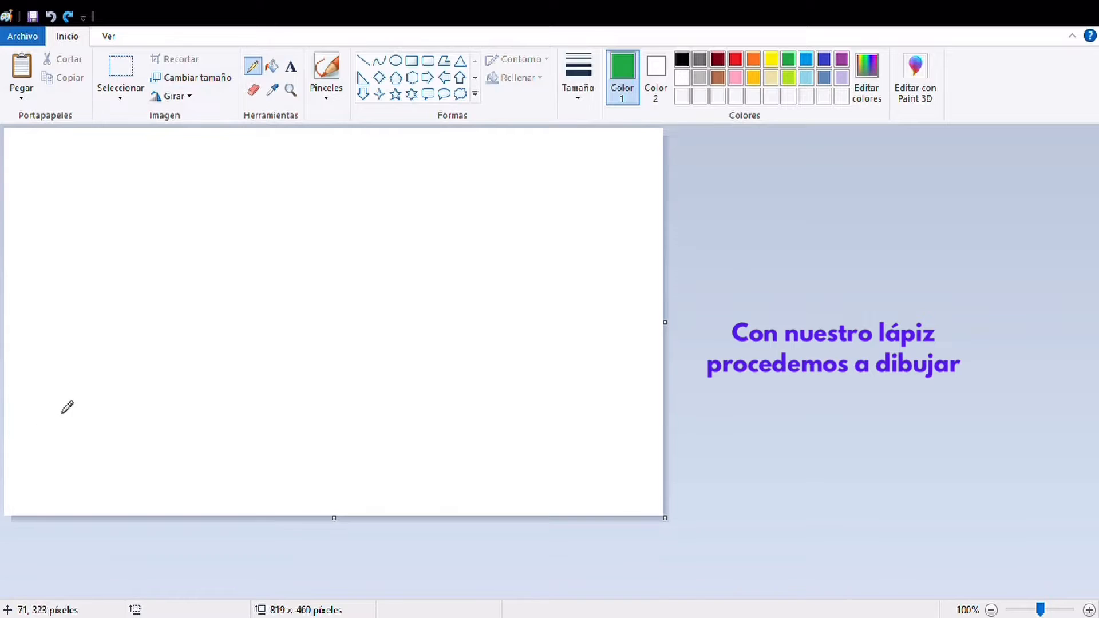
Sketch a green tree trunk with the Pencil near the canvas's lower-left corner, with a horizontal line across its top
left_click_drag(61, 406, 46, 514)
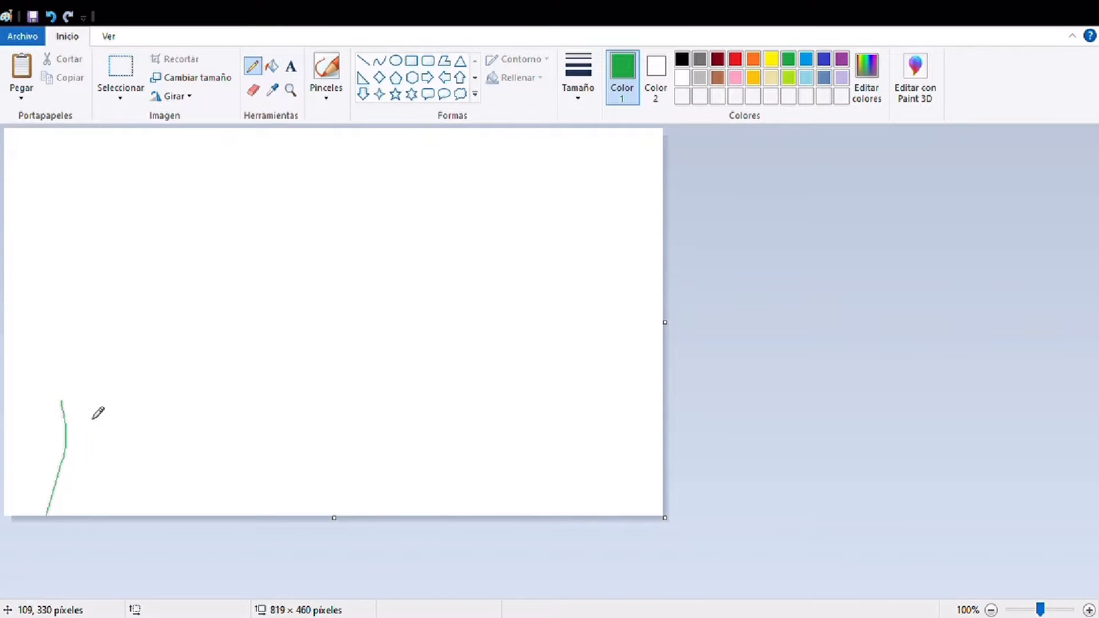
left_click_drag(97, 401, 116, 544)
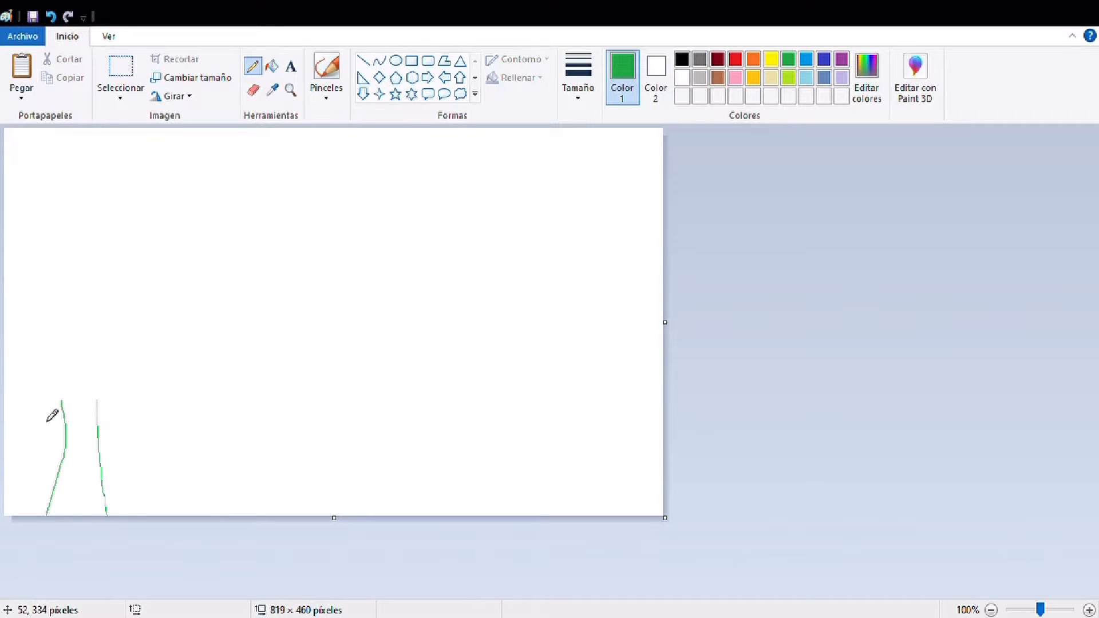
left_click_drag(45, 397, 123, 396)
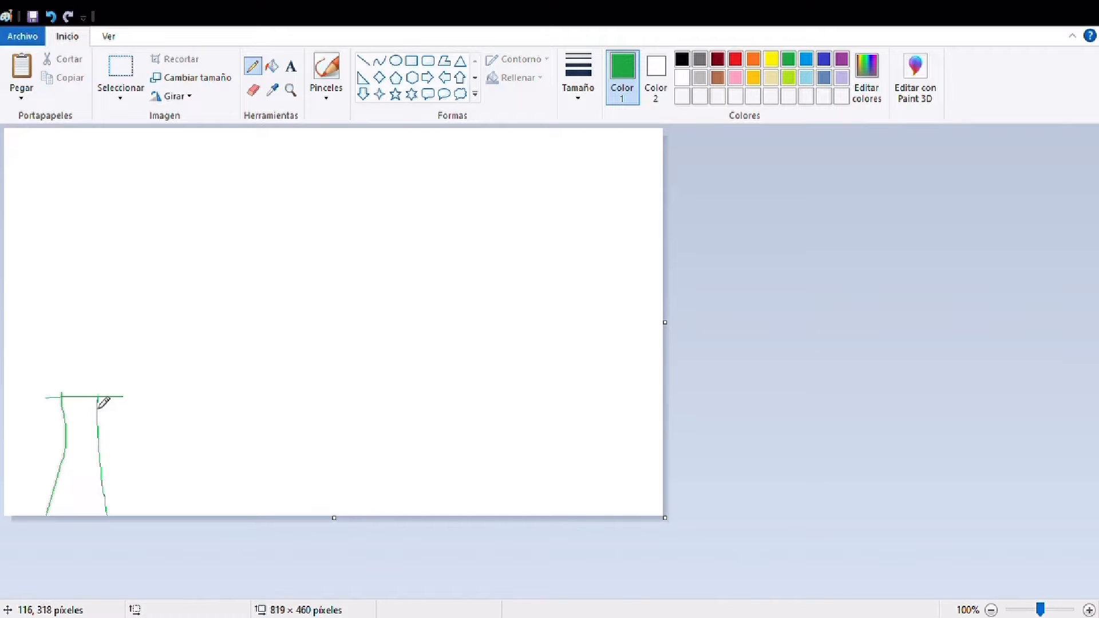
left_click_drag(98, 396, 97, 389)
Draw two black cloud outlines with the Pencil across the upper part of the canvas
left_click(681, 59)
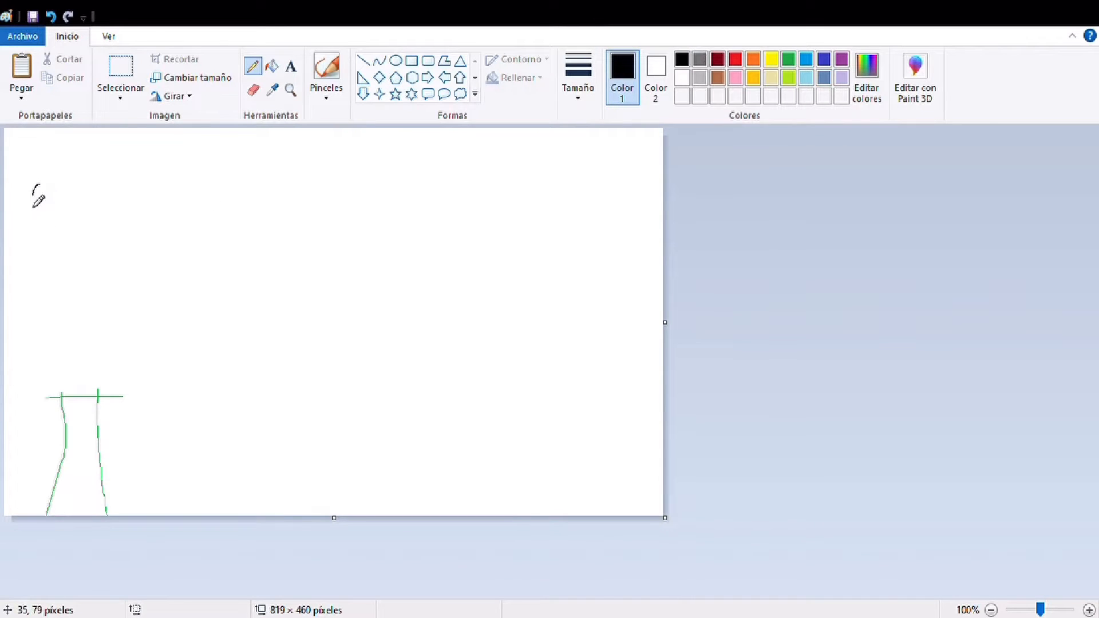
mouse_move(32, 192)
left_mouse_down()
mouse_move(51, 223)
mouse_move(197, 207)
mouse_move(172, 186)
mouse_move(146, 192)
mouse_move(113, 170)
mouse_move(96, 181)
mouse_move(40, 193)
left_mouse_up()
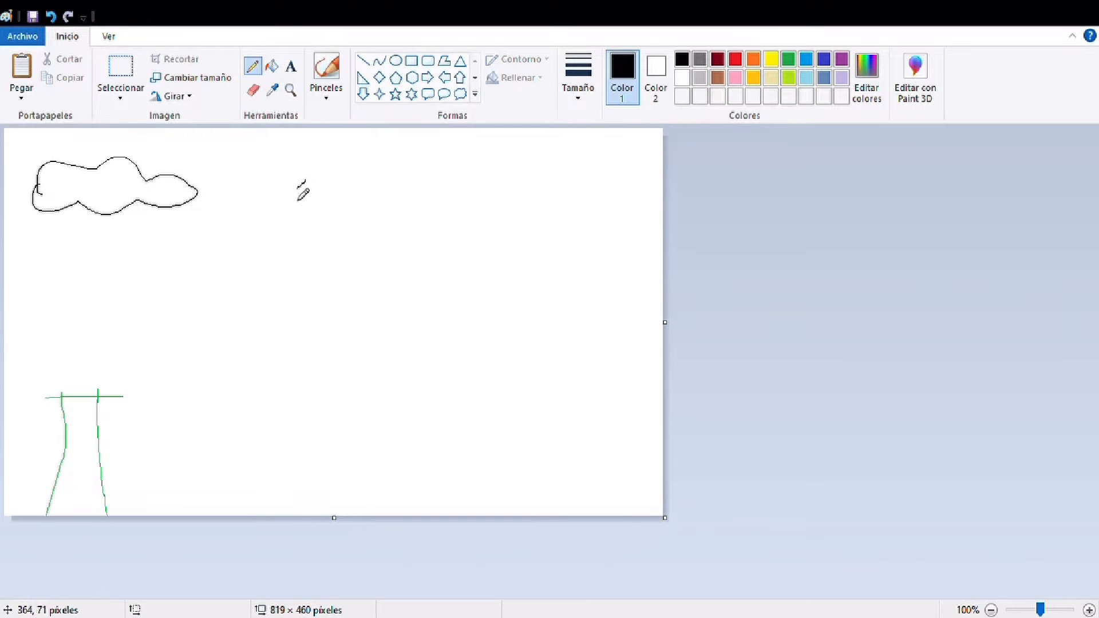
mouse_move(297, 187)
left_mouse_down()
mouse_move(441, 186)
mouse_move(439, 171)
mouse_move(383, 172)
mouse_move(376, 187)
mouse_move(302, 188)
left_mouse_up()
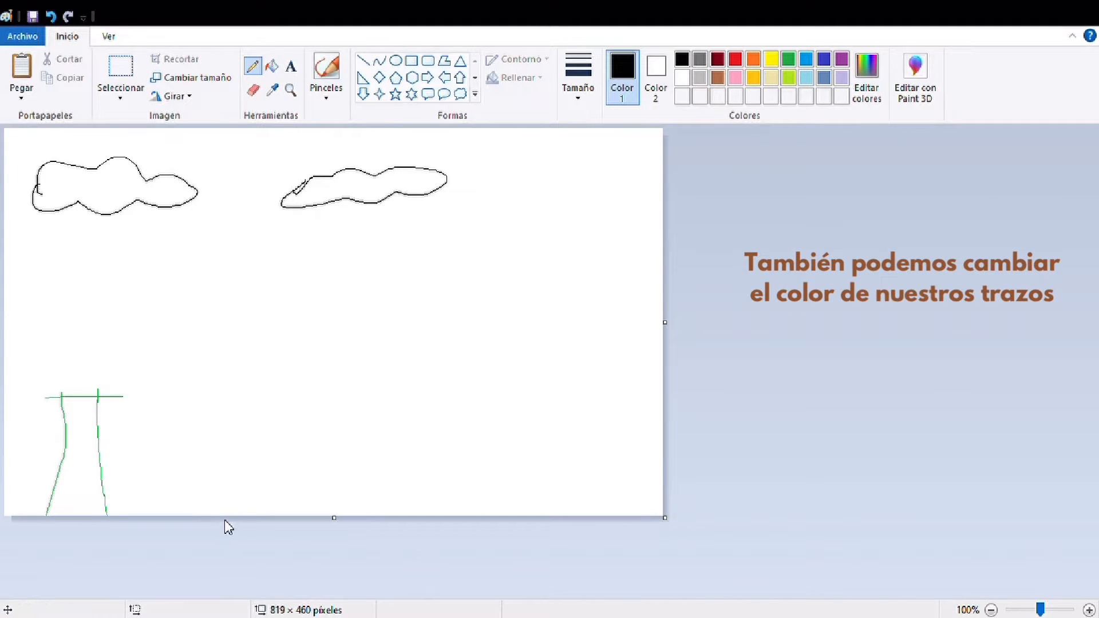
Draw three black mountain outlines along the canvas's lower edge, with a wavy snow line across each peak
mouse_move(235, 522)
left_mouse_down()
mouse_move(289, 390)
mouse_move(352, 522)
mouse_move(441, 389)
mouse_move(567, 538)
mouse_move(617, 391)
mouse_move(668, 447)
left_mouse_up()
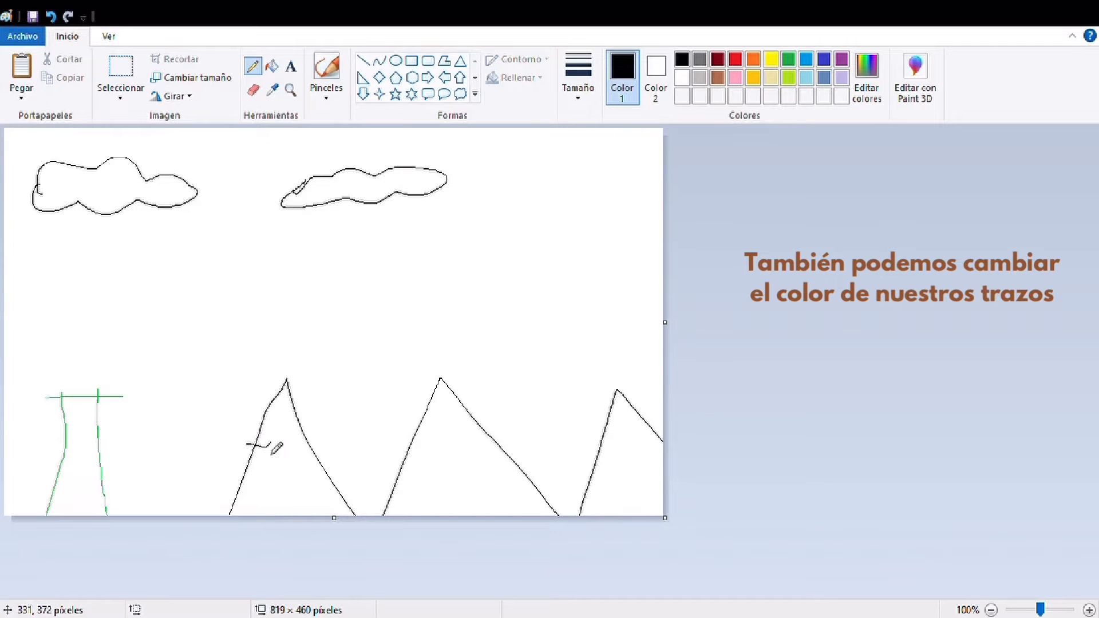
left_click_drag(270, 443, 288, 446)
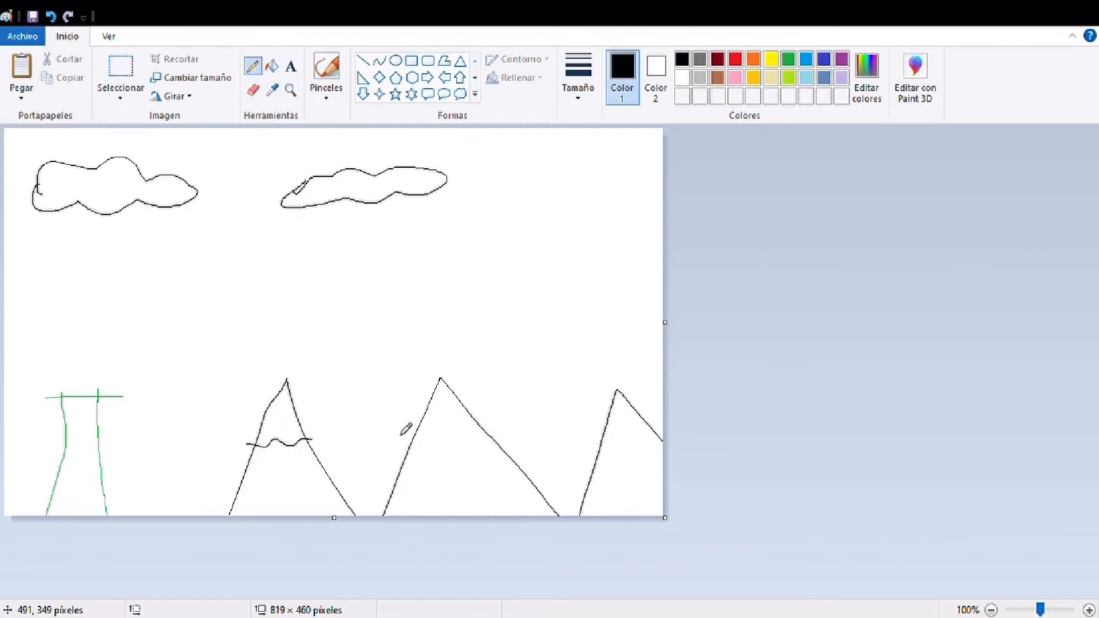
mouse_move(403, 423)
left_mouse_down()
mouse_move(443, 418)
mouse_move(474, 428)
mouse_move(485, 417)
left_mouse_up()
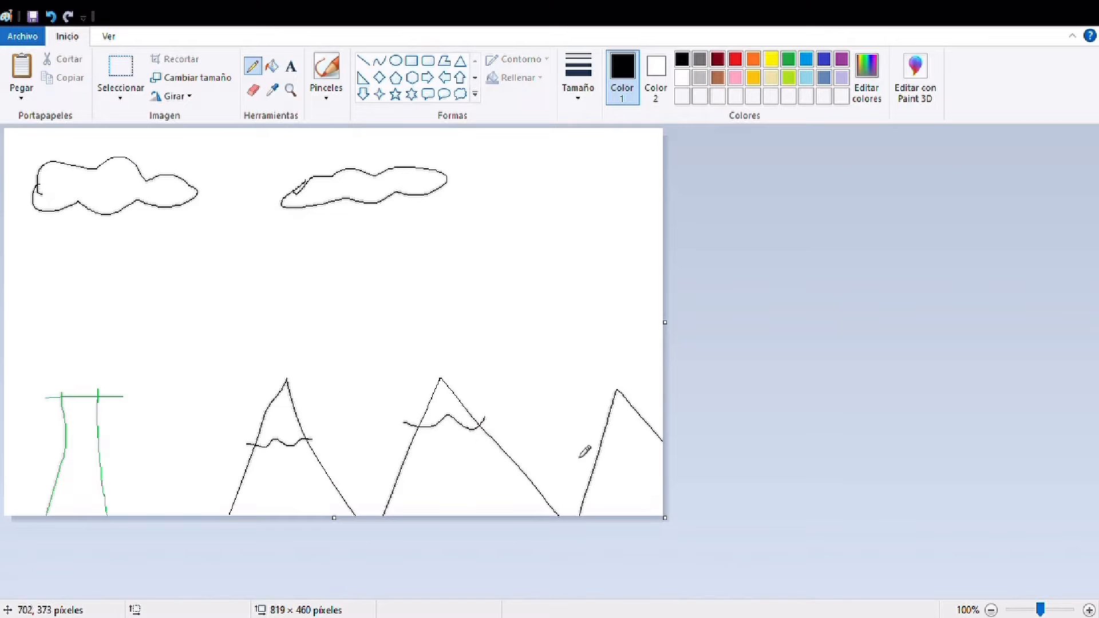
left_click_drag(586, 436, 653, 437)
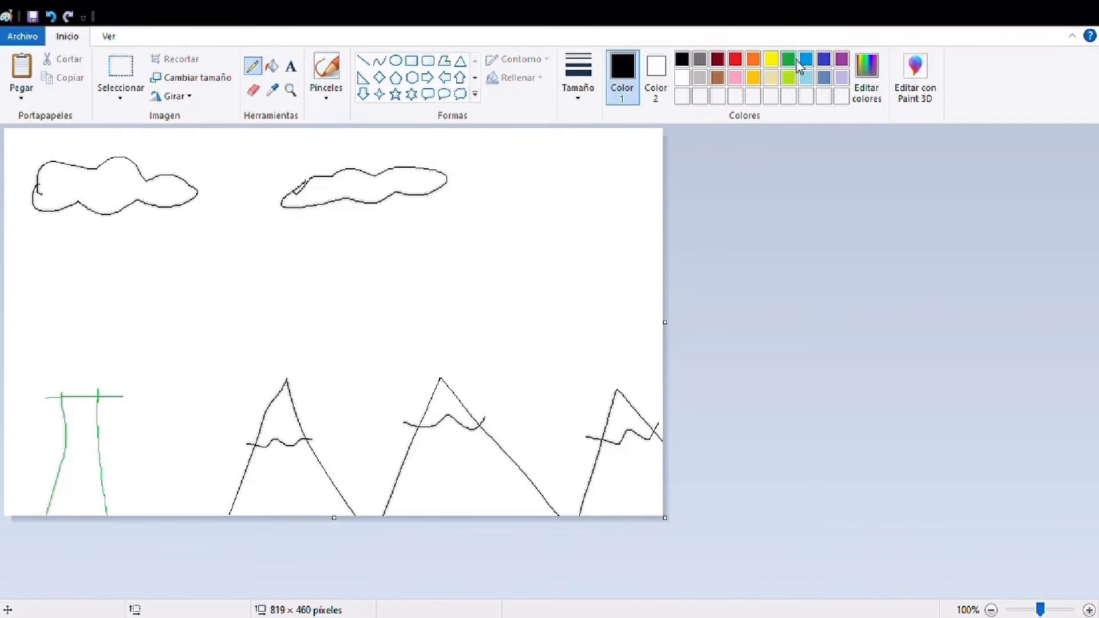
Outline a scalloped purple tree crown around the top of the green trunk
left_click(845, 61)
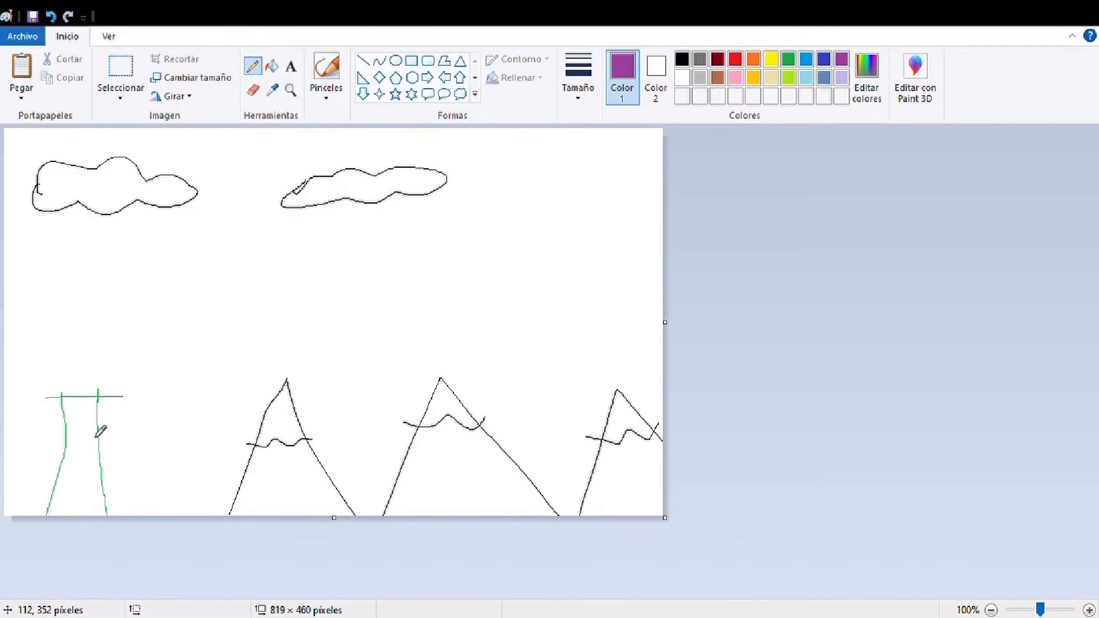
mouse_move(87, 426)
left_mouse_down()
mouse_move(132, 406)
mouse_move(153, 363)
mouse_move(142, 322)
mouse_move(111, 304)
mouse_move(112, 313)
mouse_move(79, 299)
mouse_move(35, 314)
mouse_move(33, 330)
mouse_move(46, 334)
mouse_move(24, 352)
mouse_move(24, 379)
mouse_move(49, 383)
mouse_move(26, 404)
mouse_move(29, 425)
mouse_move(48, 432)
mouse_move(87, 427)
left_mouse_up()
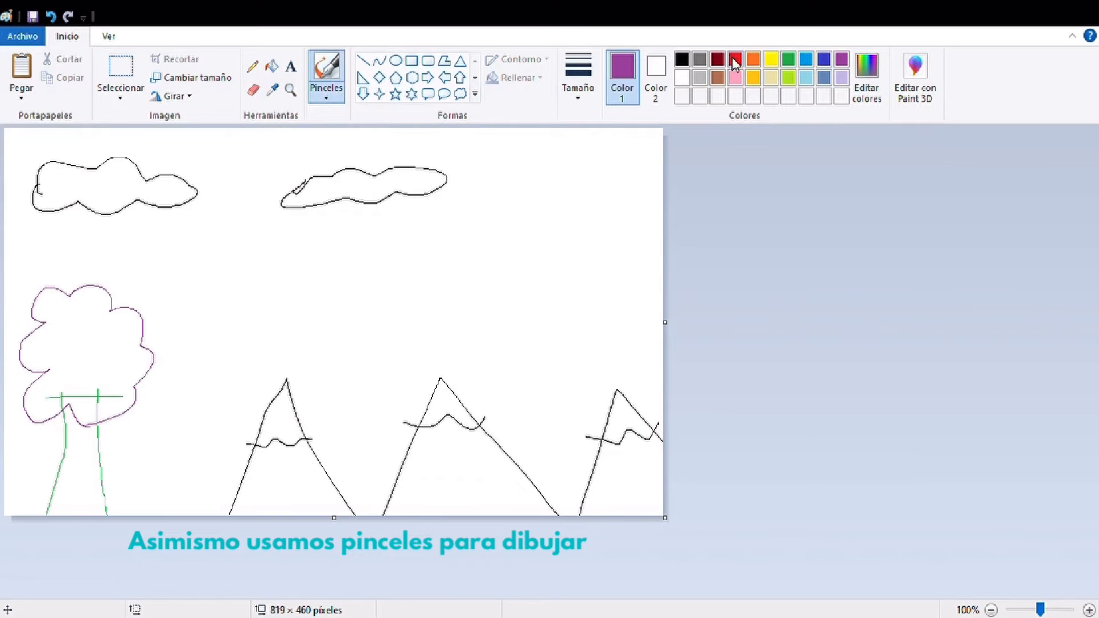
Paint a bright blue waterfall with a brush from the middle mountain's snow line to its base, adding short dashes inside
left_click(809, 60)
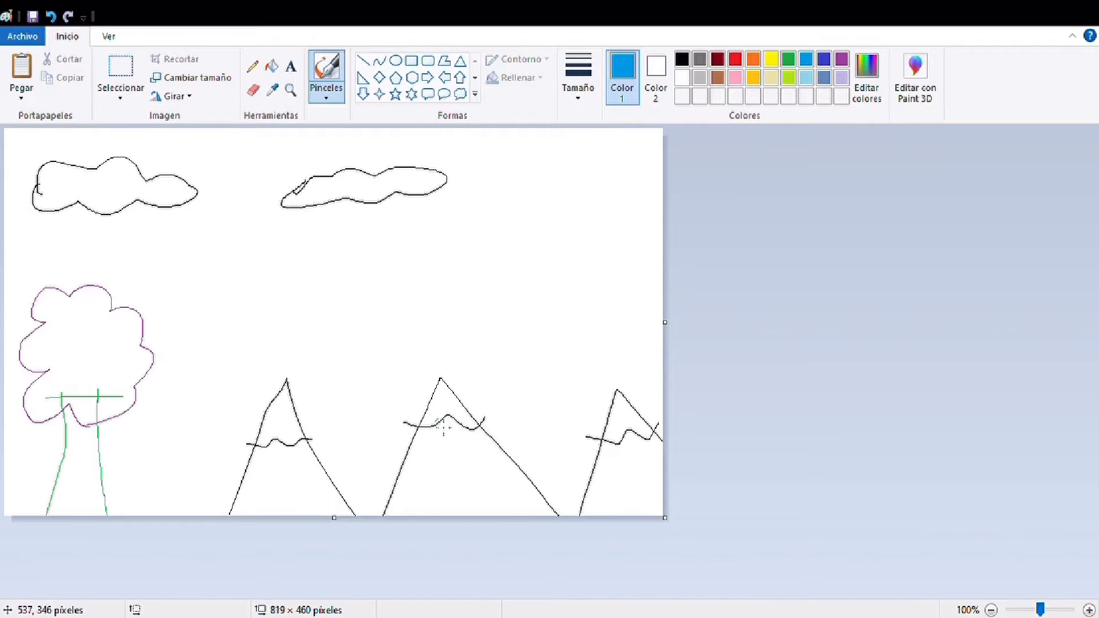
left_click_drag(436, 422, 458, 515)
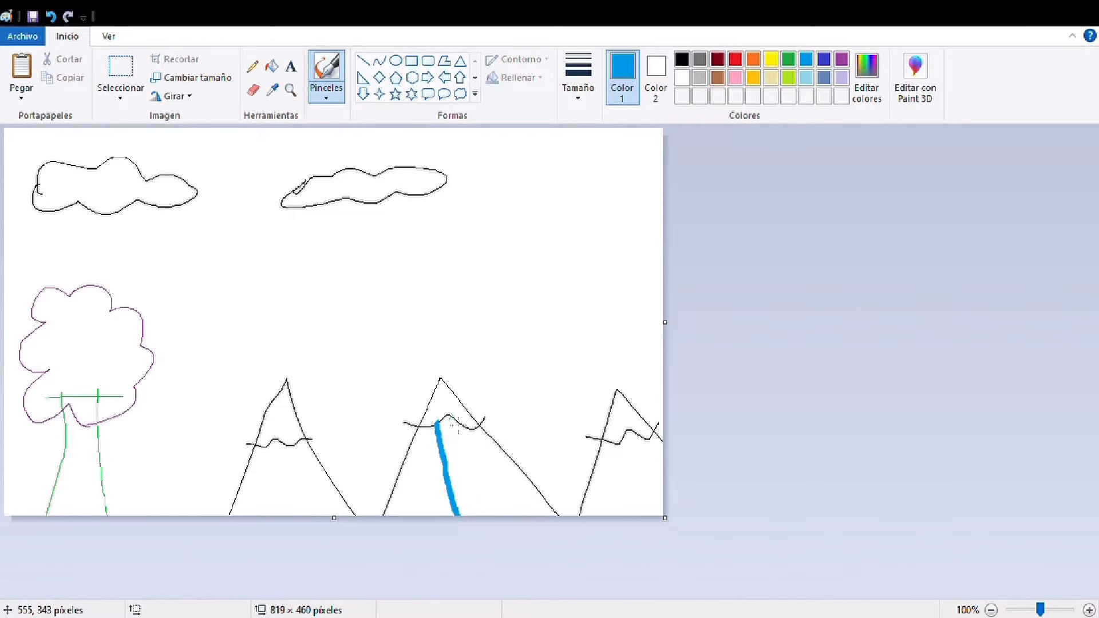
left_click_drag(450, 419, 482, 514)
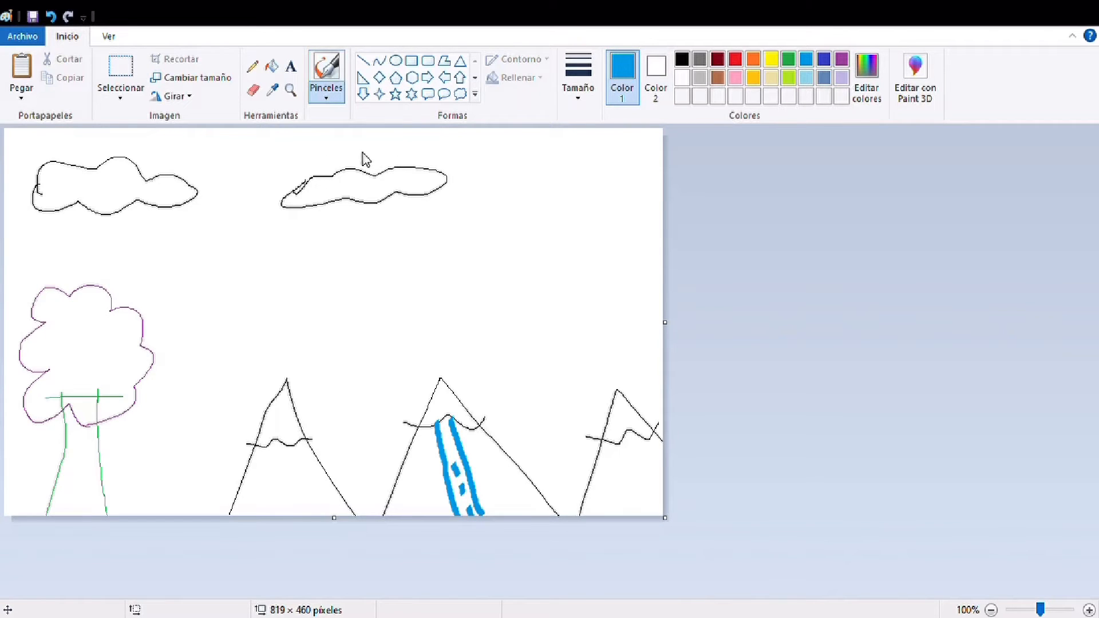
Paint a solid yellow sun with short rays in the canvas's upper-right corner, using a soft, thick brush
left_click(771, 61)
mouse_move(611, 148)
left_mouse_down()
mouse_move(598, 152)
mouse_move(593, 190)
mouse_move(612, 207)
mouse_move(631, 183)
mouse_move(610, 152)
mouse_move(611, 195)
mouse_move(625, 171)
left_mouse_up()
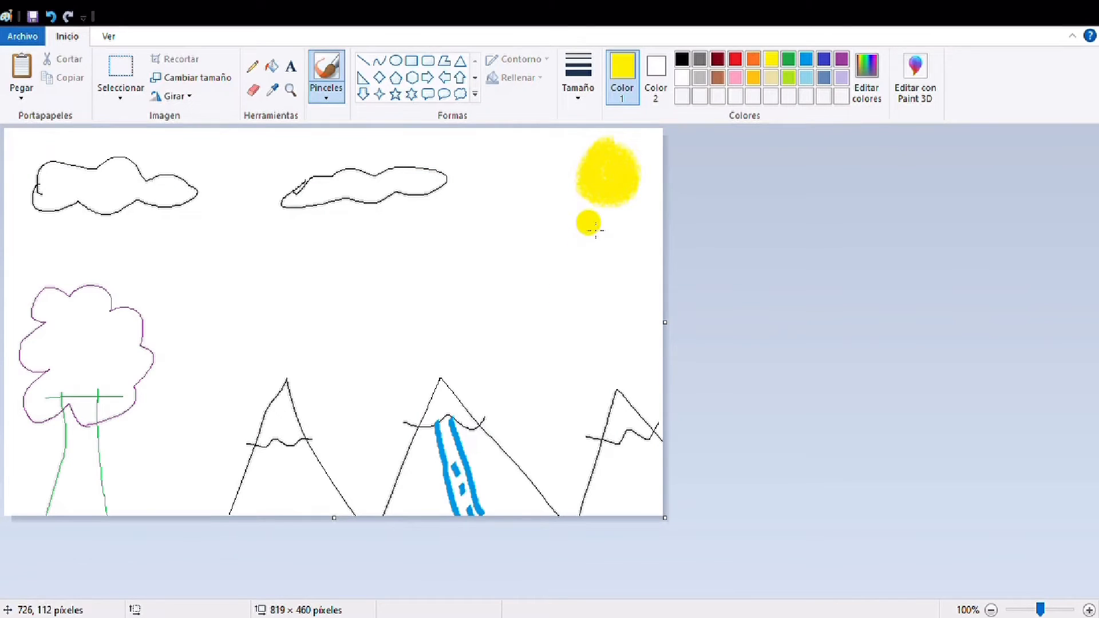
left_click_drag(583, 222, 568, 249)
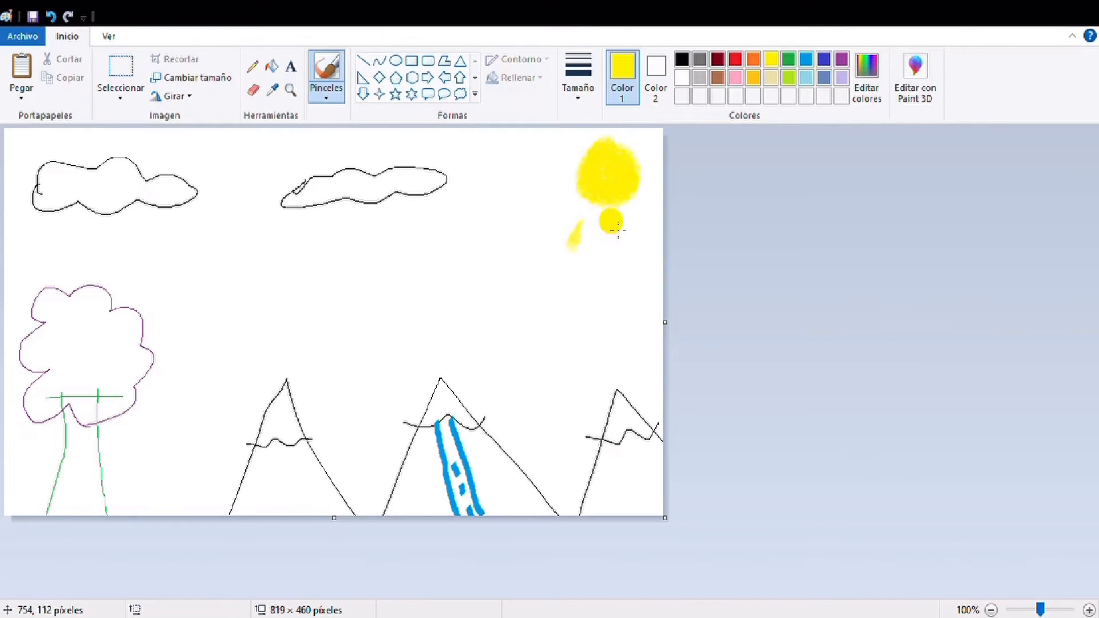
left_click_drag(610, 221, 605, 254)
left_click_drag(566, 190, 537, 207)
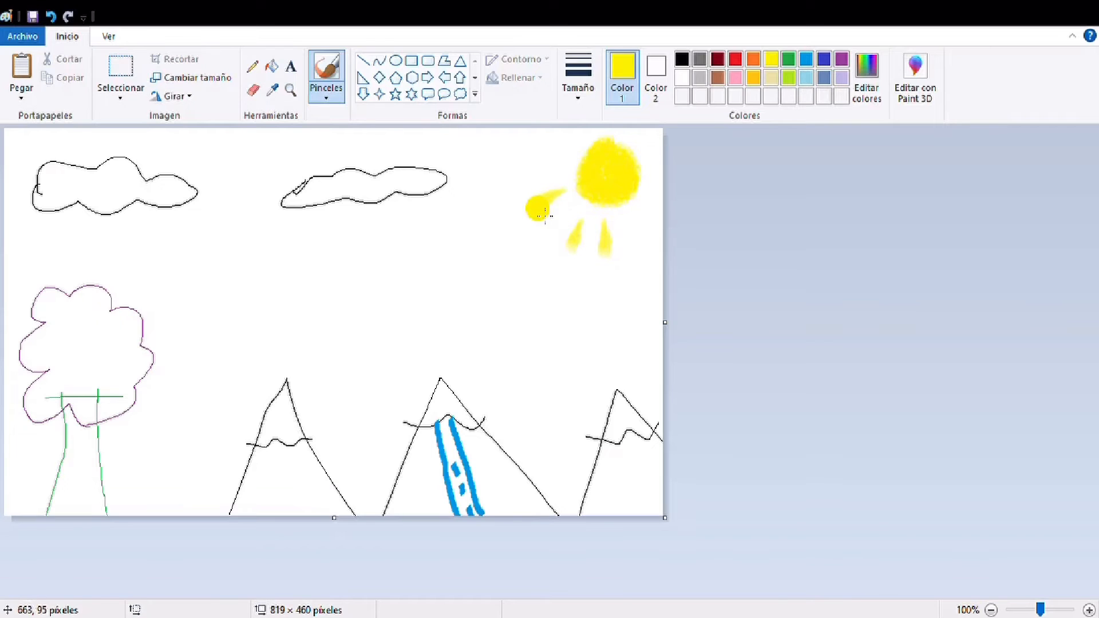
mouse_move(556, 152)
left_mouse_down()
mouse_move(529, 172)
mouse_move(565, 146)
mouse_move(511, 132)
left_mouse_up()
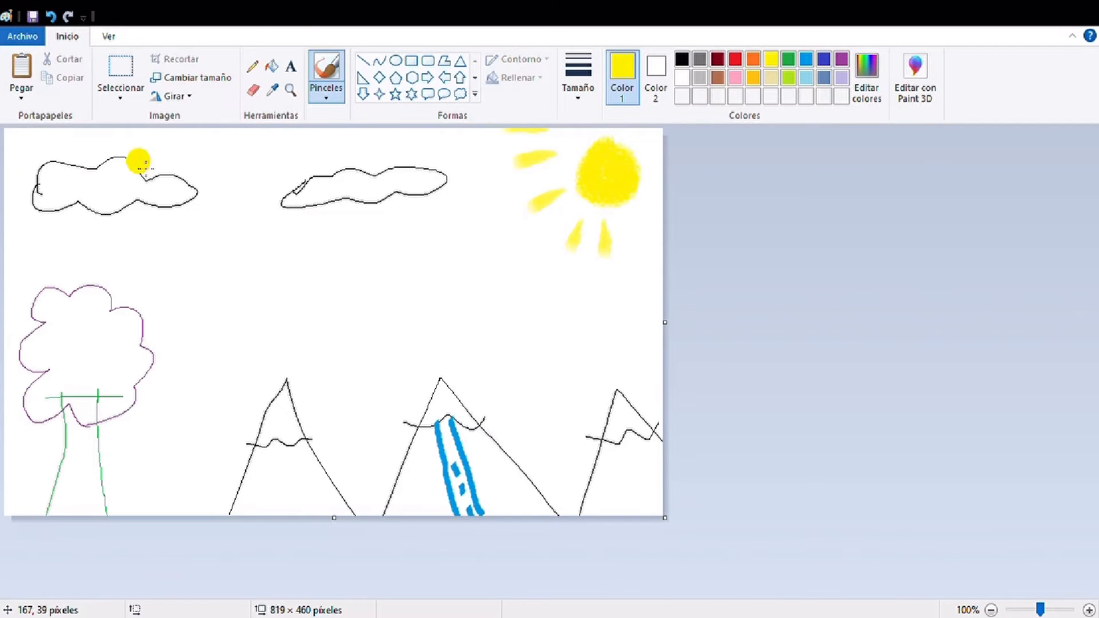
Fill both clouds with indigo blue
left_click(274, 69)
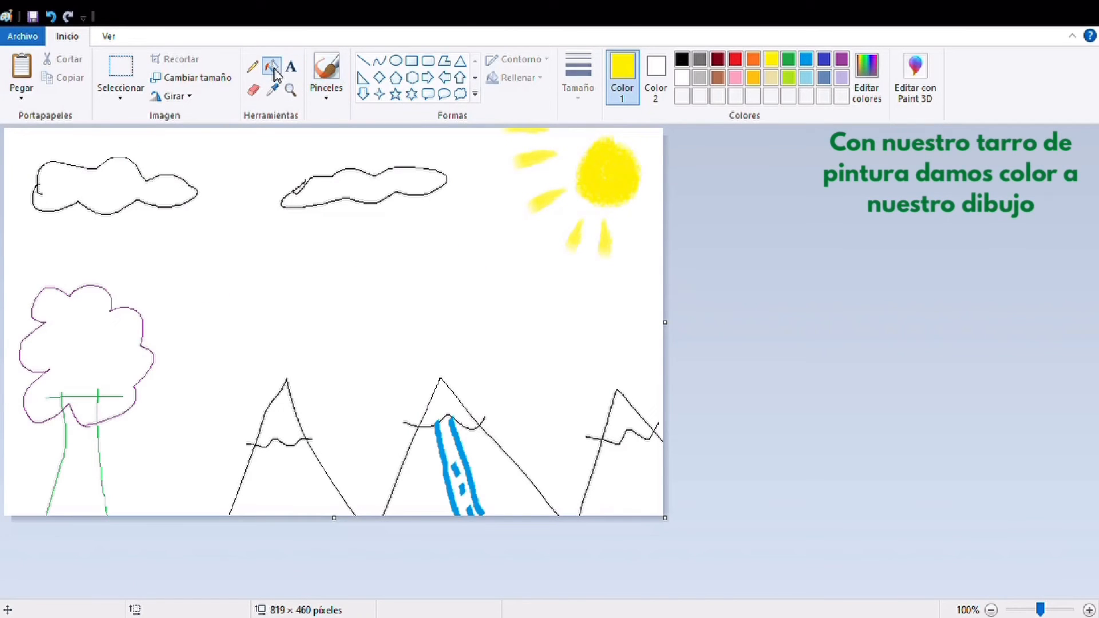
left_click(825, 62)
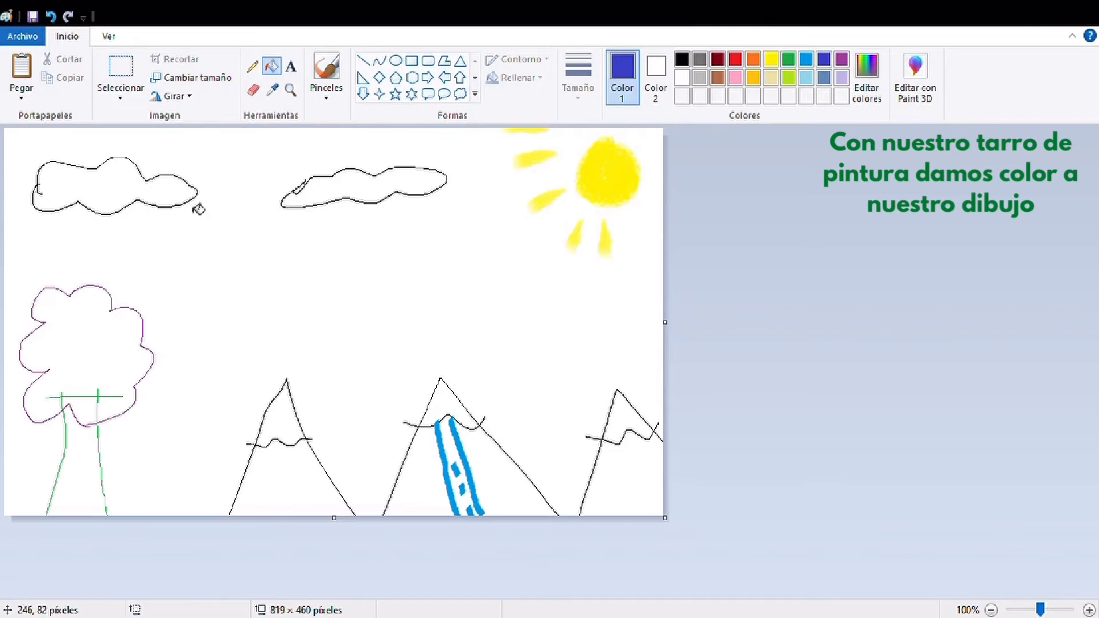
left_click(91, 192)
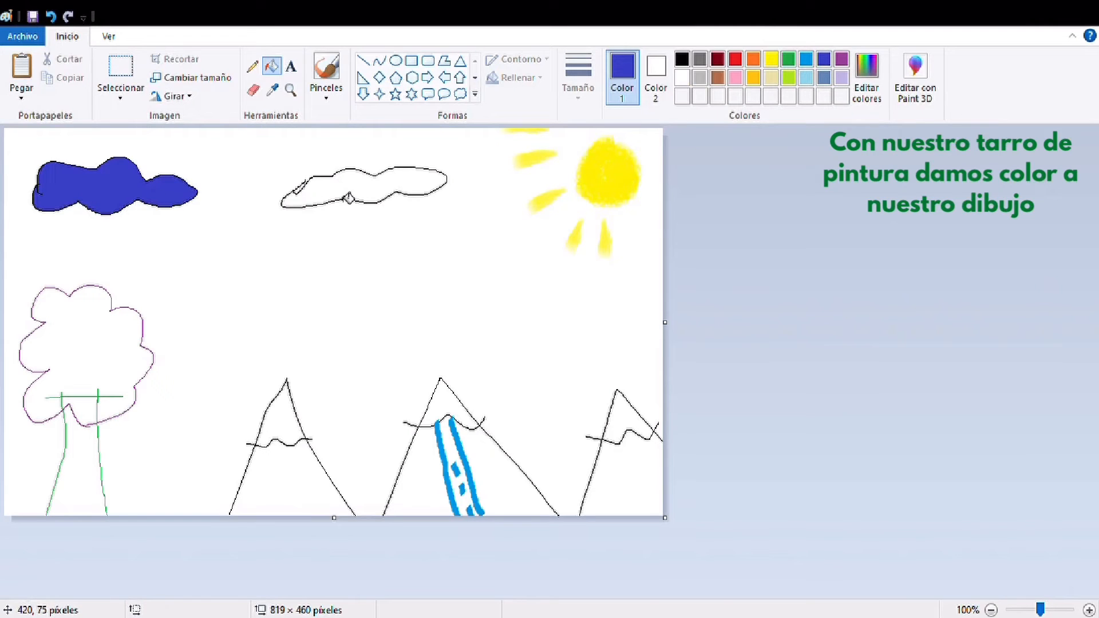
left_click(345, 189)
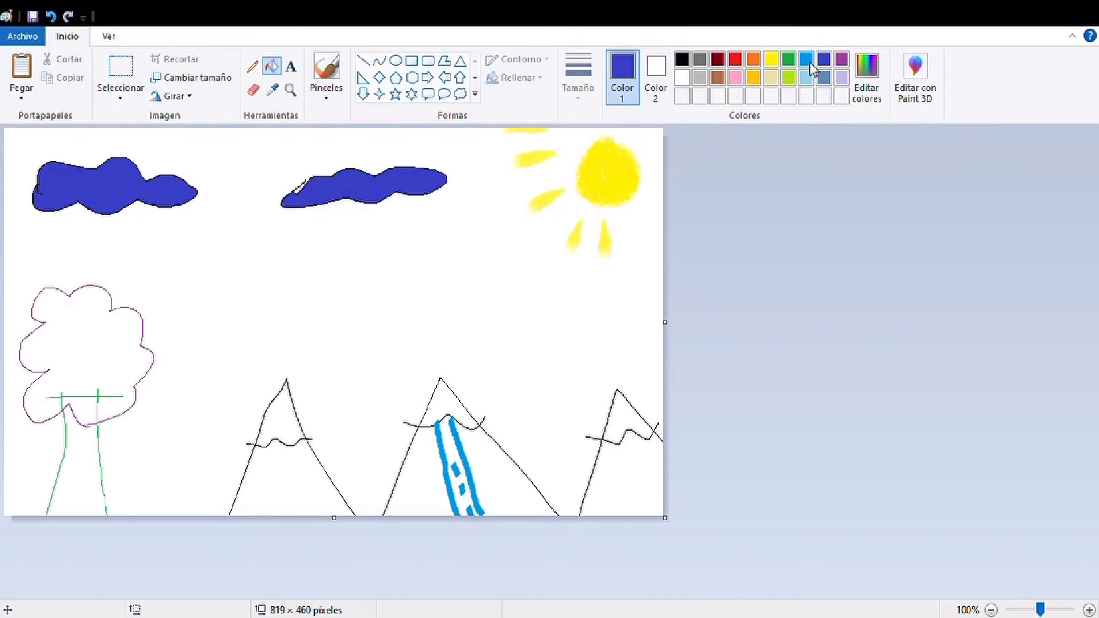
Colour the tree using purple fill for the crown, green for the trunk and red for the area where they overlap
left_click(841, 60)
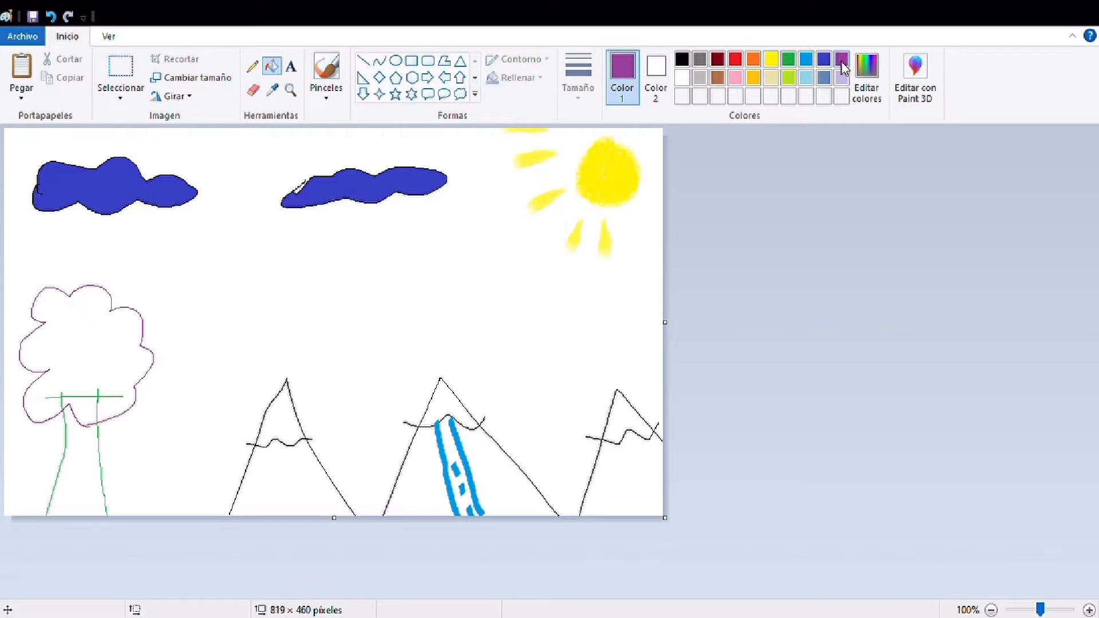
left_click(73, 390)
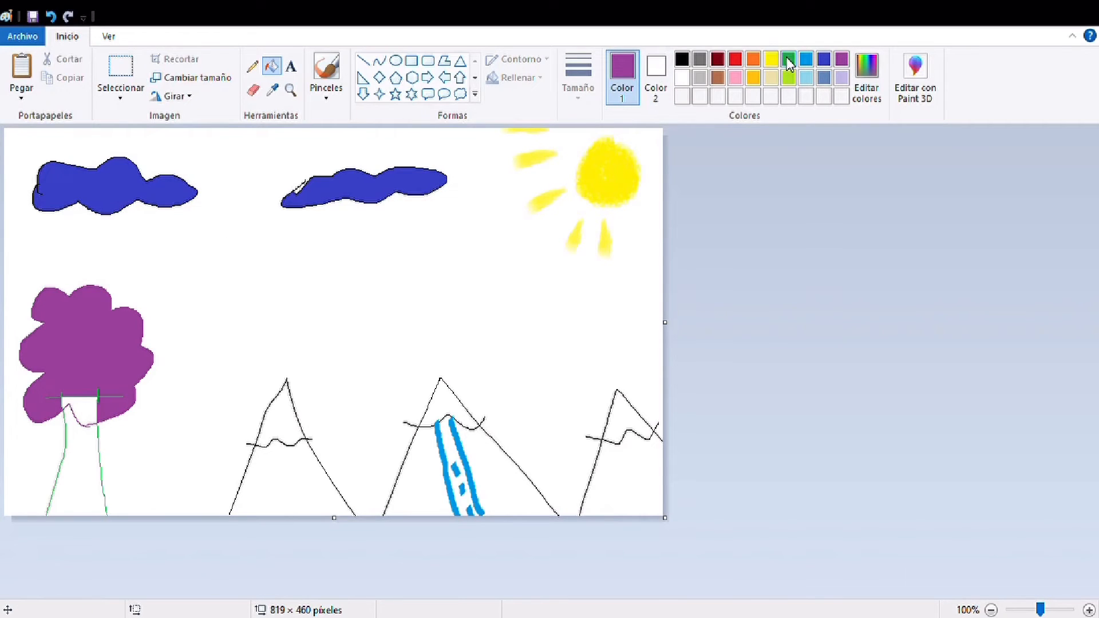
left_click(789, 60)
left_click(79, 486)
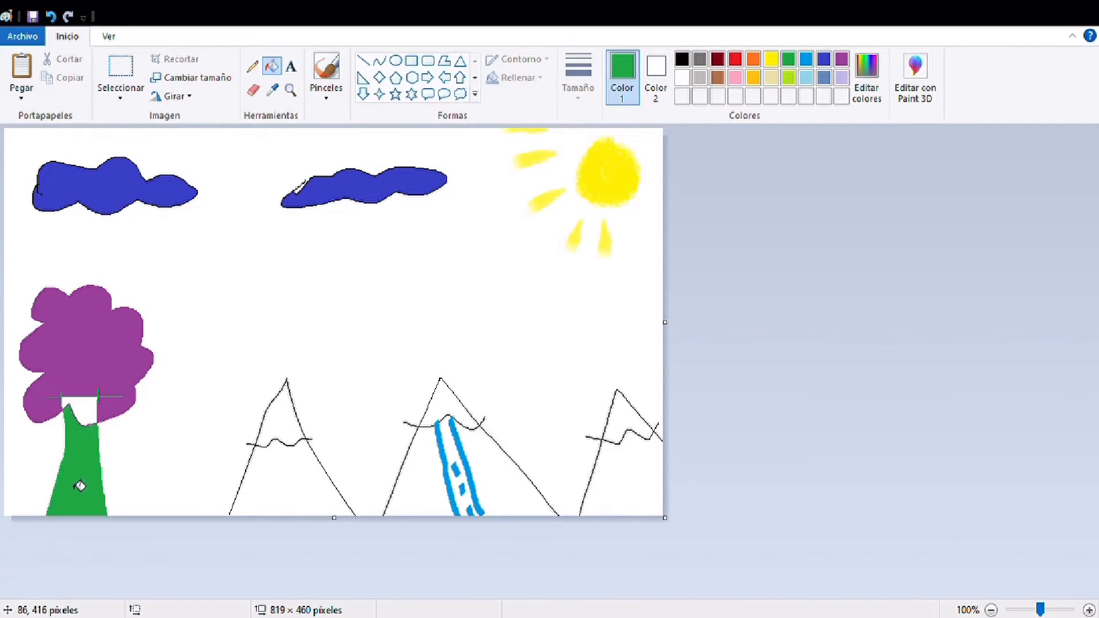
left_click(736, 59)
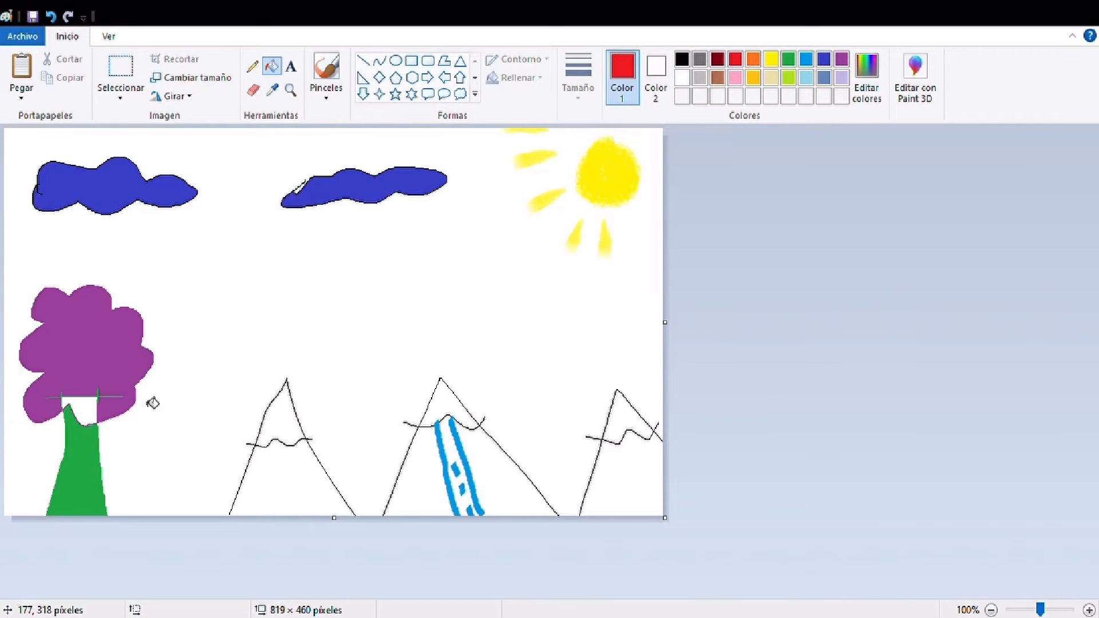
left_click(95, 416)
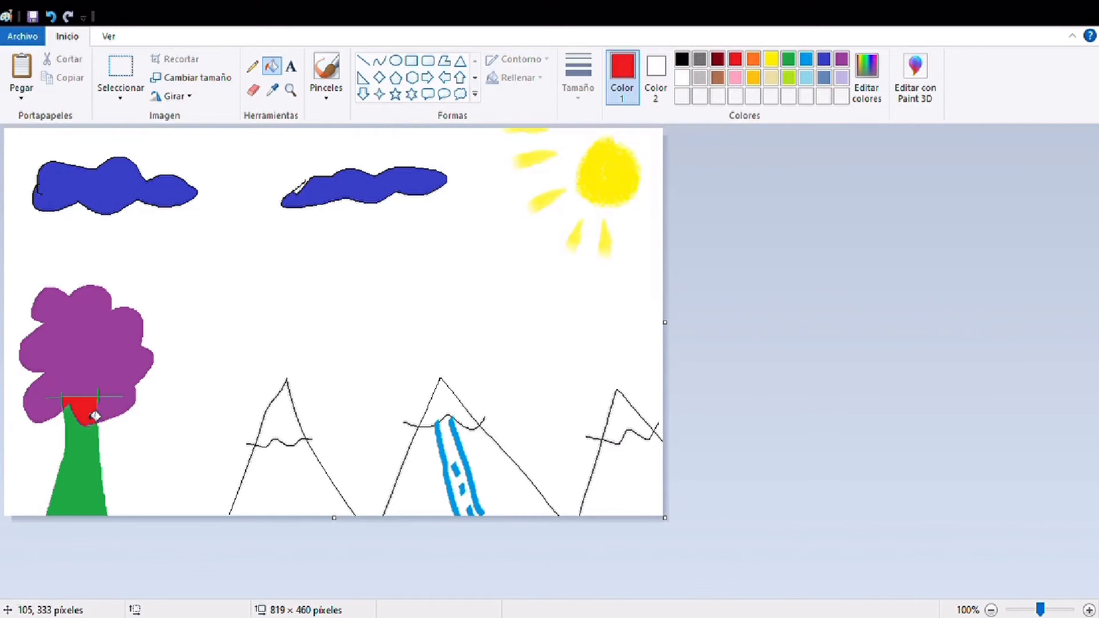
Fill the slopes below the snow line of the middle and right mountains with dark gray, on both sides of the waterfall
left_click(699, 59)
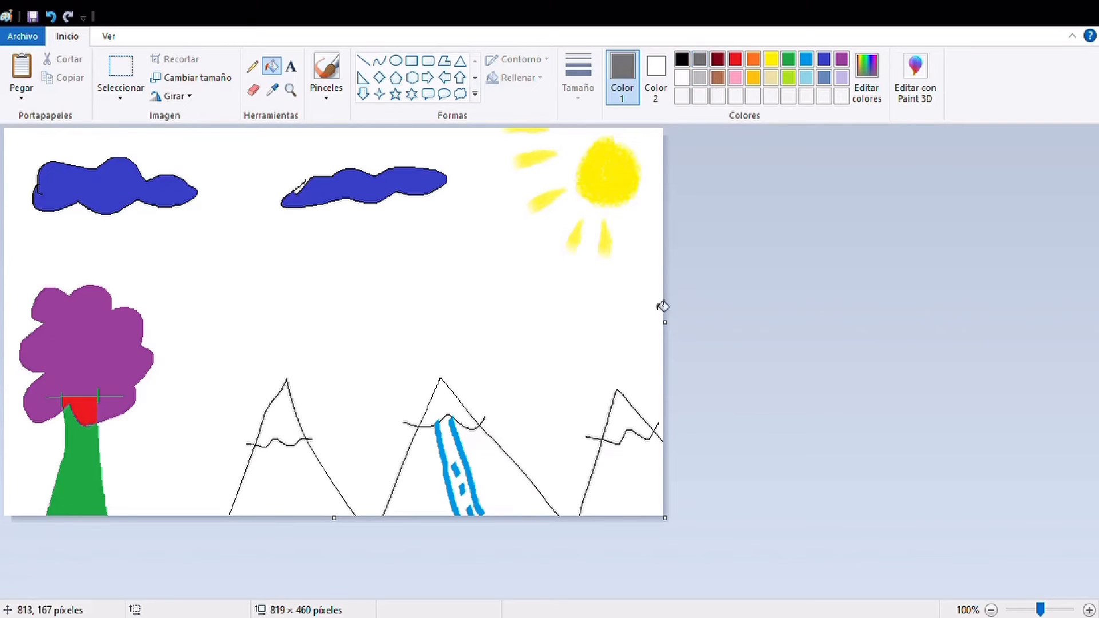
left_click(642, 461)
left_click(517, 490)
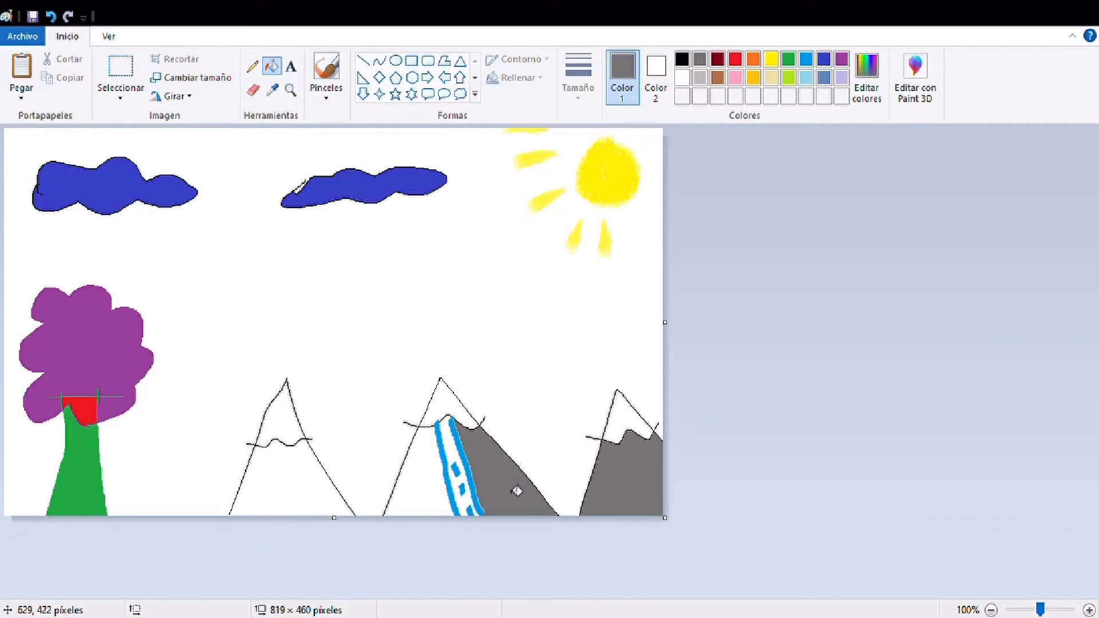
left_click(438, 496)
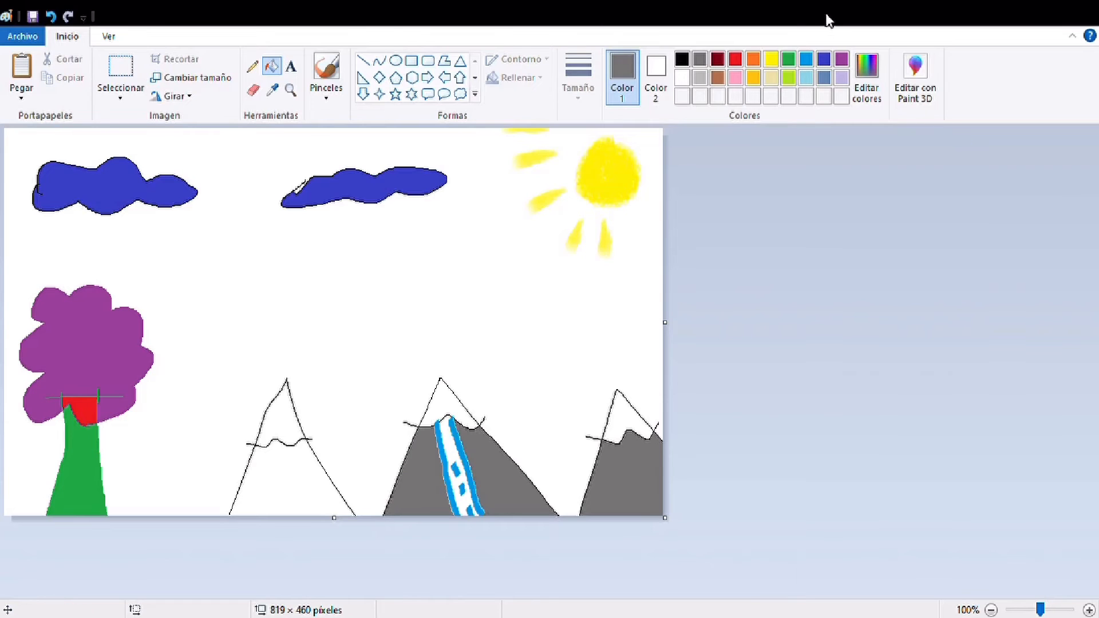
Fill the inside of the waterfall with light turquoise
left_click(809, 59)
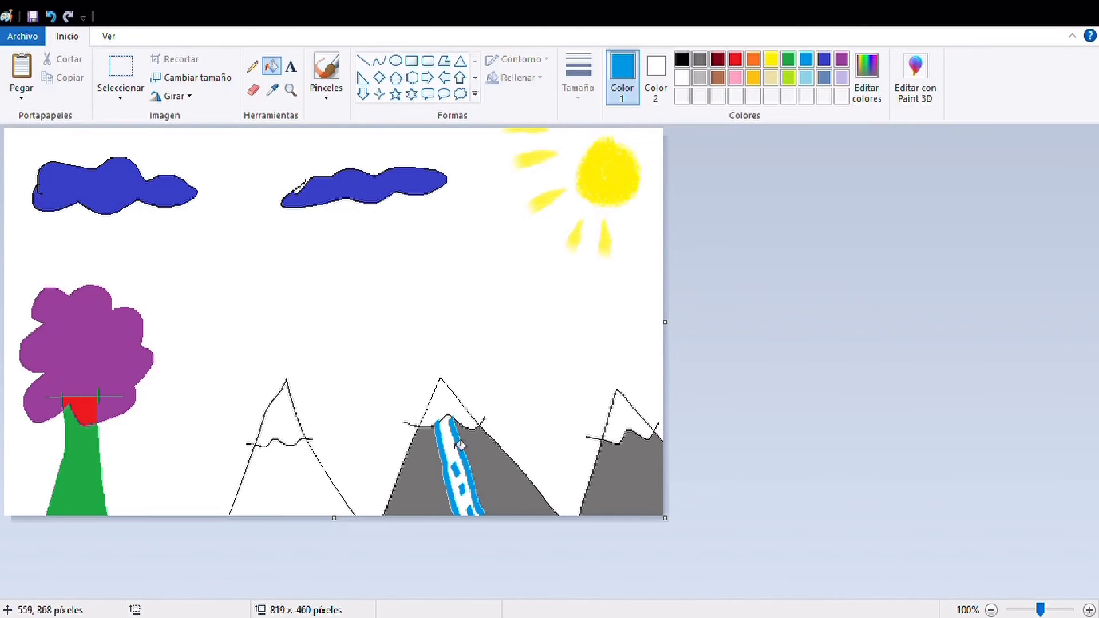
left_click(806, 78)
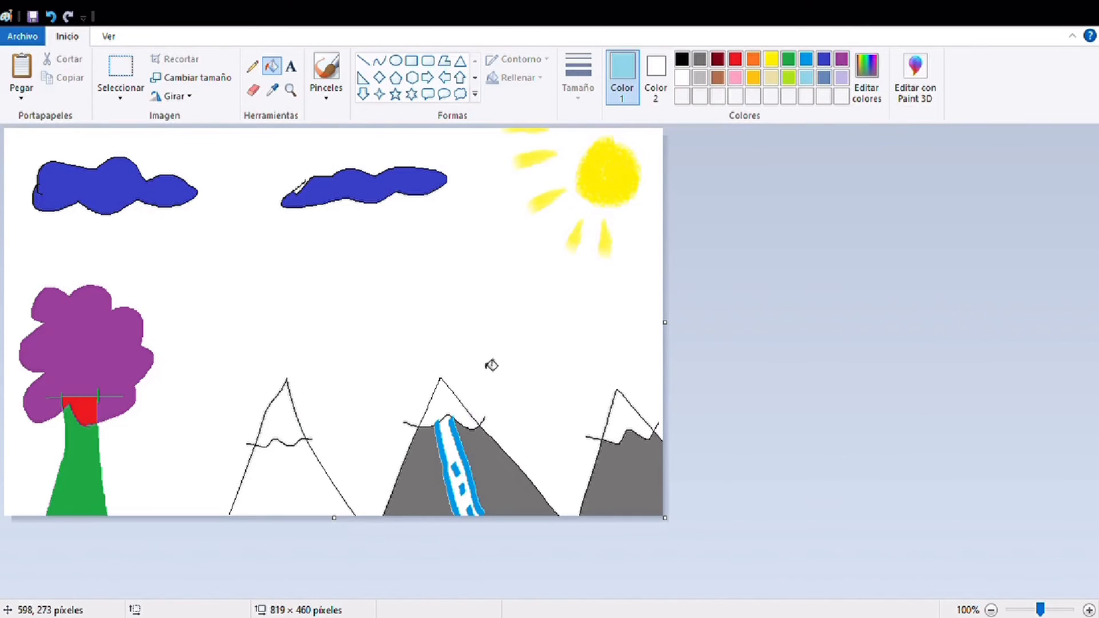
left_click(447, 451)
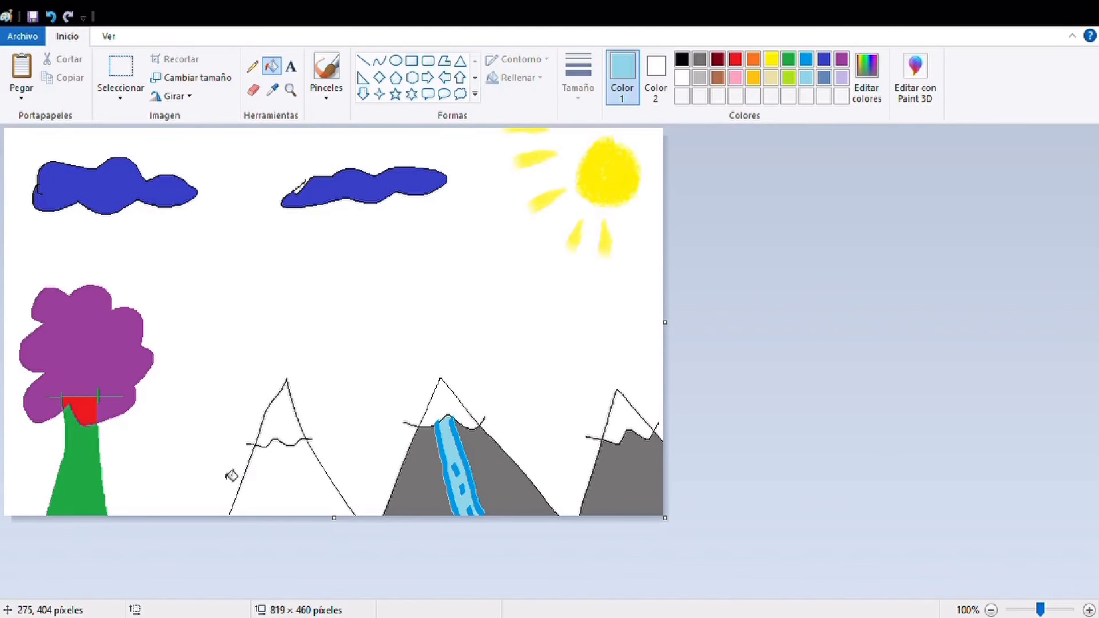
Fill the peaks above the snow line of the right and middle mountains with light gray
left_click(699, 79)
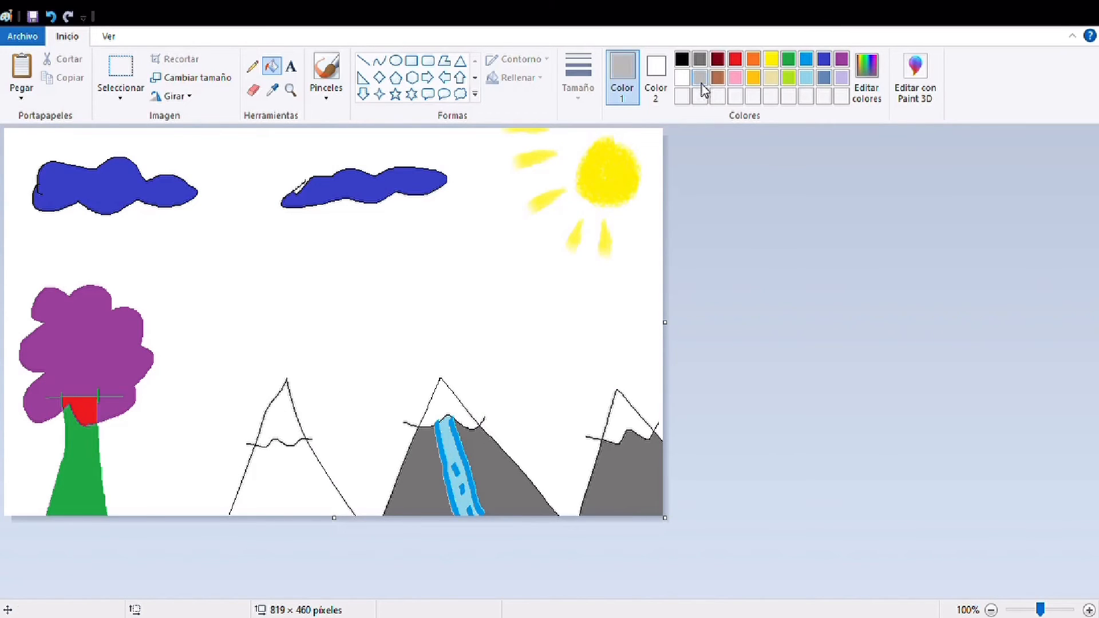
left_click(633, 425)
left_click(443, 410)
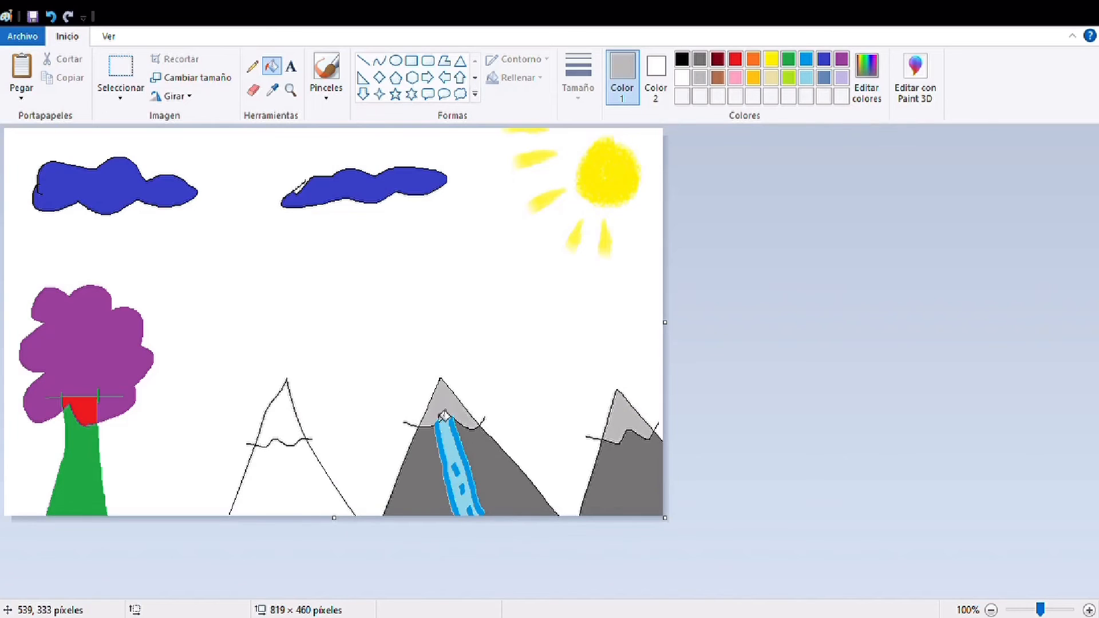
Fill the peak above the snow line of the left mountain with light gray
left_click(289, 435)
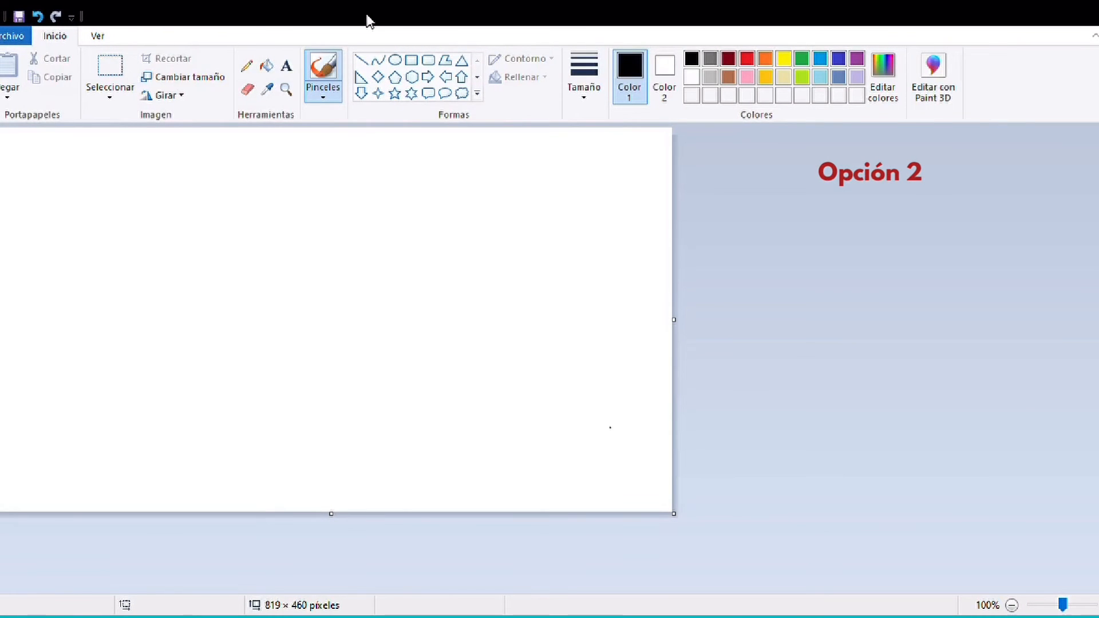
Fill the blank canvas with black and draw two yellow star outlines side by side on its left half with a brush
left_click(267, 67)
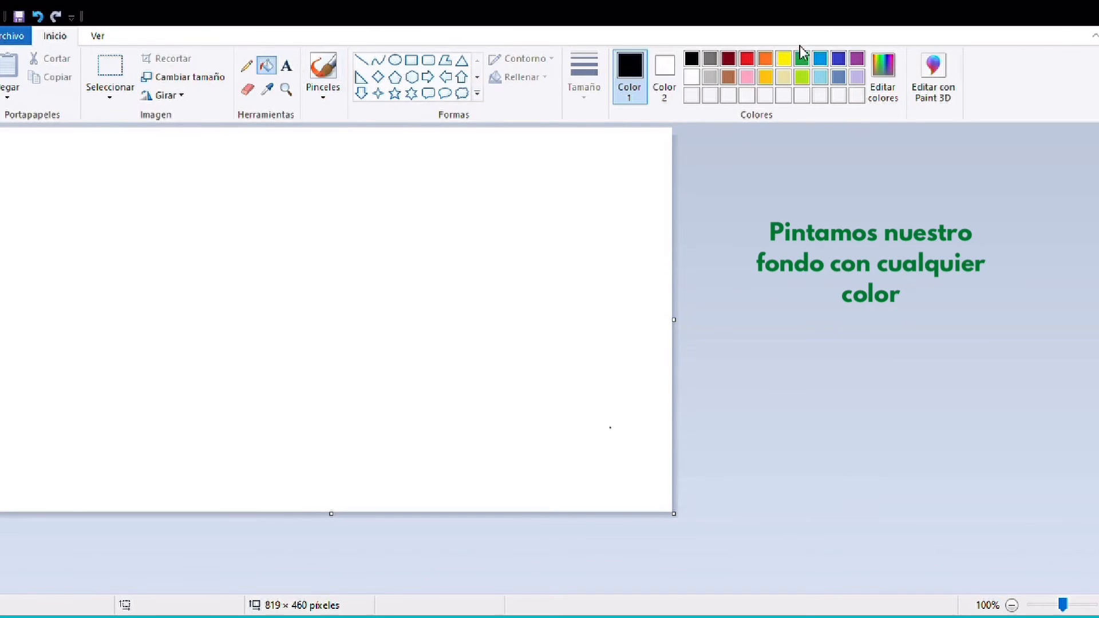
left_click(397, 278)
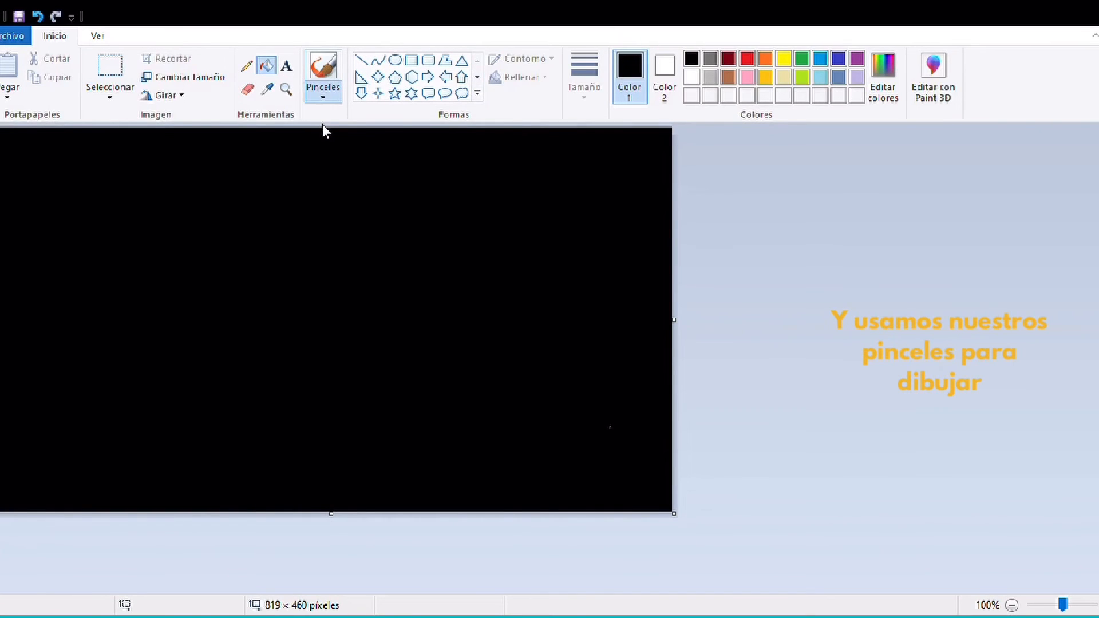
left_click(322, 71)
left_click(783, 59)
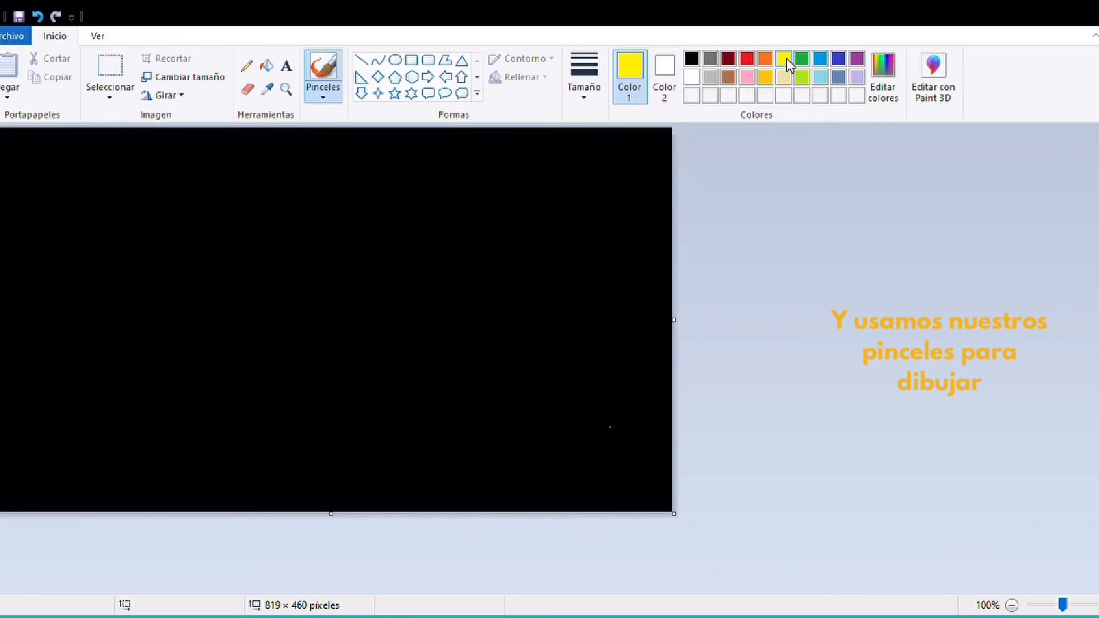
mouse_move(56, 222)
left_mouse_down()
mouse_move(58, 253)
mouse_move(67, 228)
mouse_move(87, 257)
mouse_move(109, 262)
mouse_move(85, 270)
mouse_move(90, 300)
mouse_move(71, 273)
mouse_move(62, 303)
mouse_move(52, 272)
left_mouse_up()
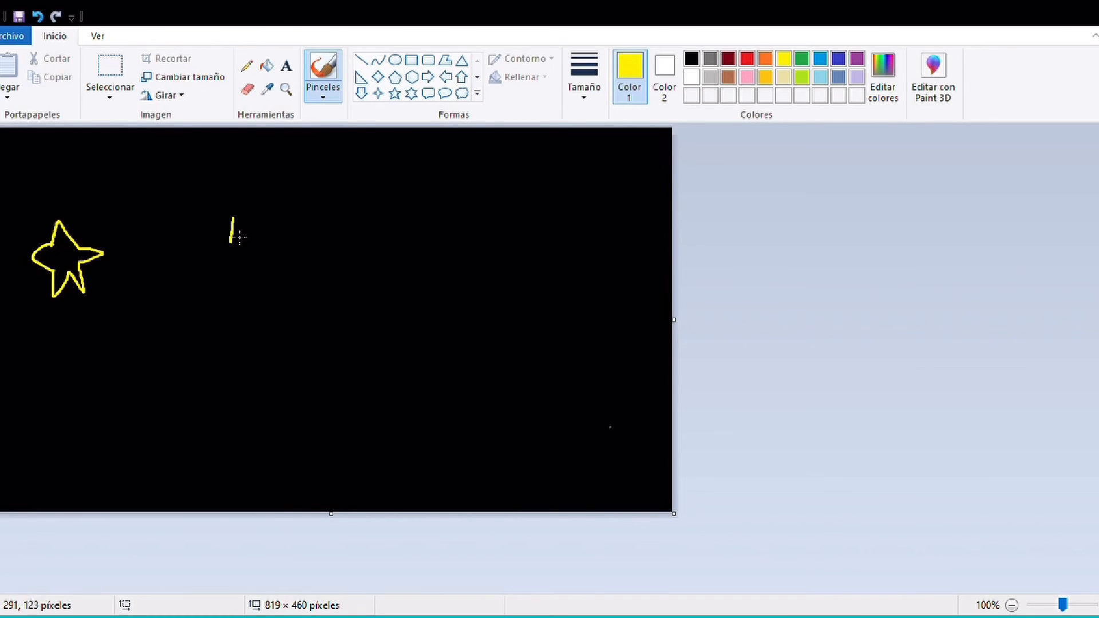
left_click_drag(290, 256, 273, 304)
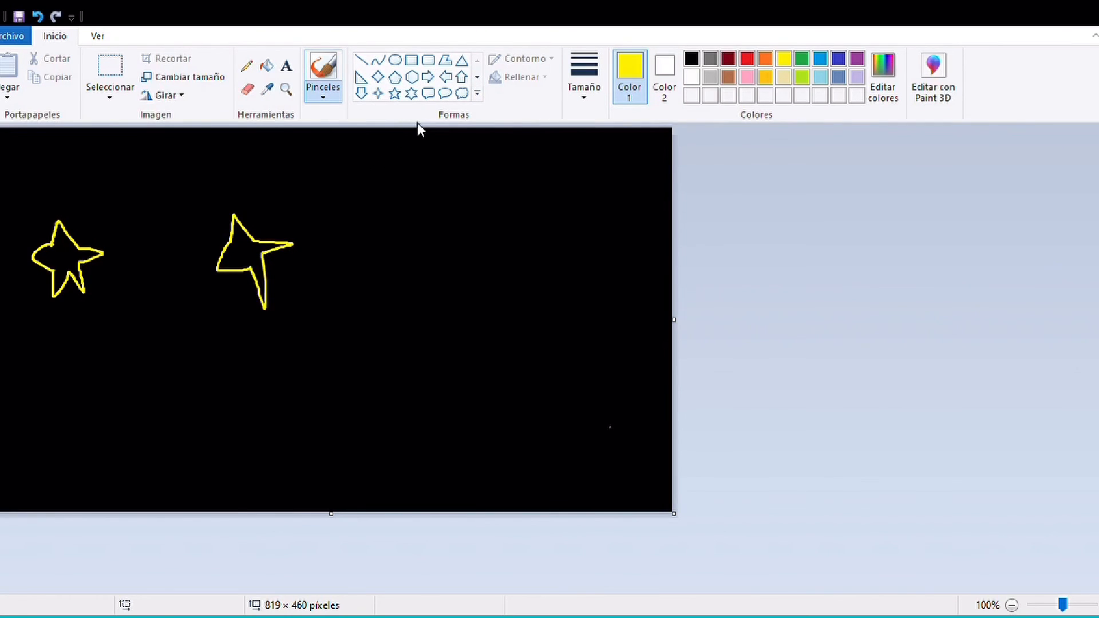
Draw a large red spiral on the right side of the black canvas with a grainy textured brush
left_click(746, 59)
mouse_move(527, 313)
left_mouse_down()
mouse_move(540, 334)
mouse_move(577, 324)
mouse_move(584, 268)
mouse_move(566, 243)
mouse_move(532, 248)
mouse_move(504, 289)
mouse_move(517, 341)
mouse_move(538, 355)
mouse_move(572, 347)
mouse_move(589, 304)
mouse_move(580, 245)
mouse_move(513, 228)
mouse_move(469, 287)
mouse_move(468, 329)
mouse_move(519, 364)
mouse_move(580, 349)
mouse_move(619, 265)
mouse_move(581, 228)
mouse_move(491, 215)
left_mouse_up()
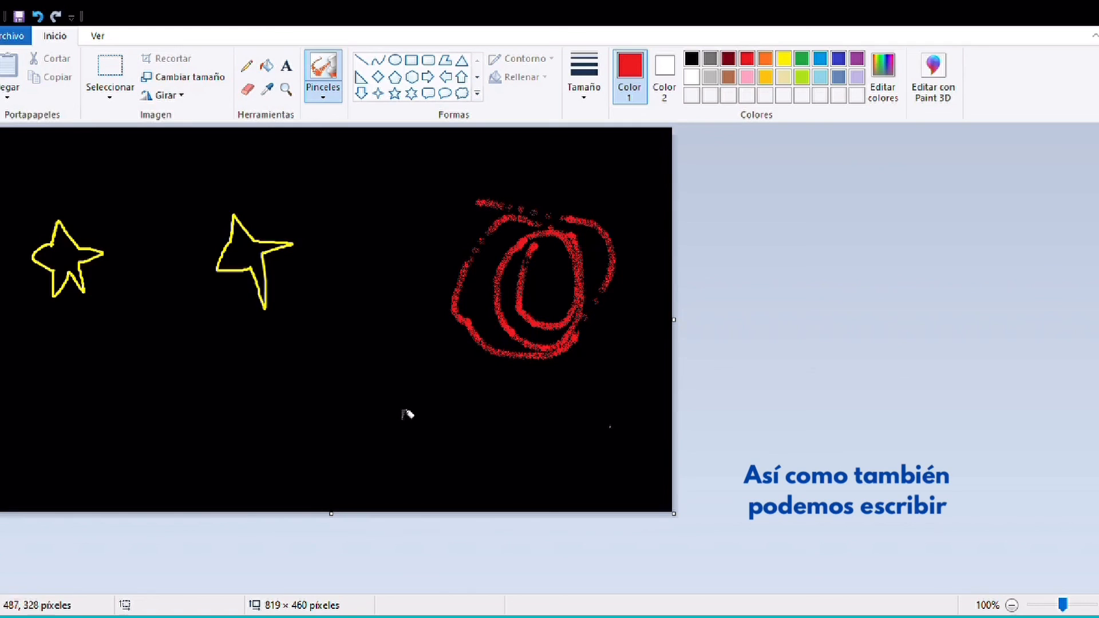
Handwrite "Hola!" in red below the two stars with the grainy textured brush
mouse_move(131, 381)
left_mouse_down()
mouse_move(143, 402)
mouse_move(123, 446)
left_mouse_up()
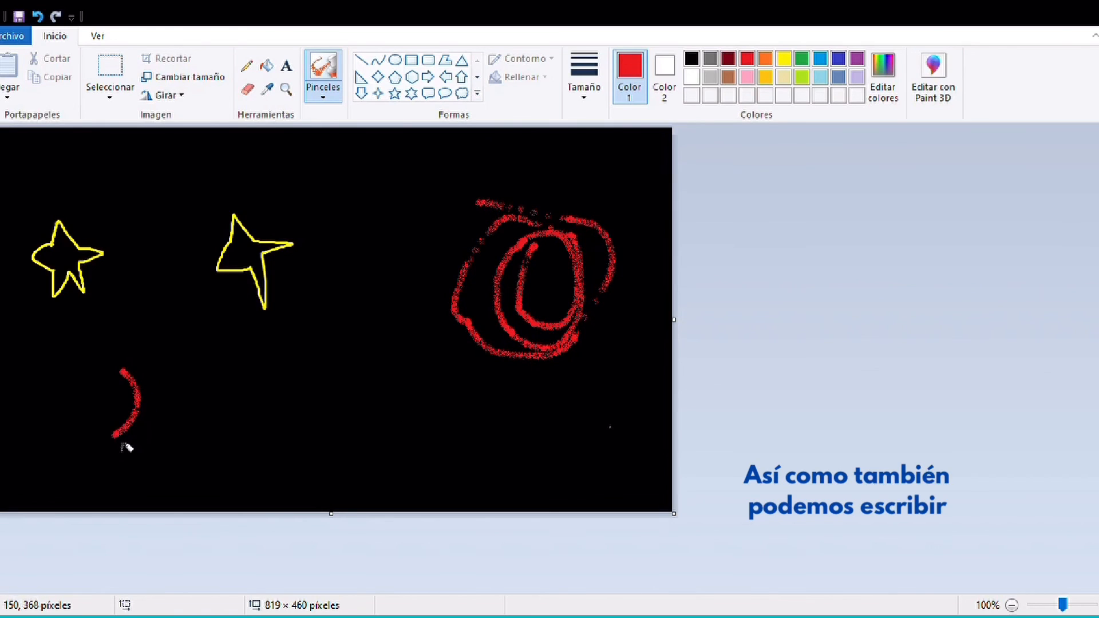
mouse_move(153, 359)
left_mouse_down()
mouse_move(159, 394)
mouse_move(193, 422)
left_mouse_up()
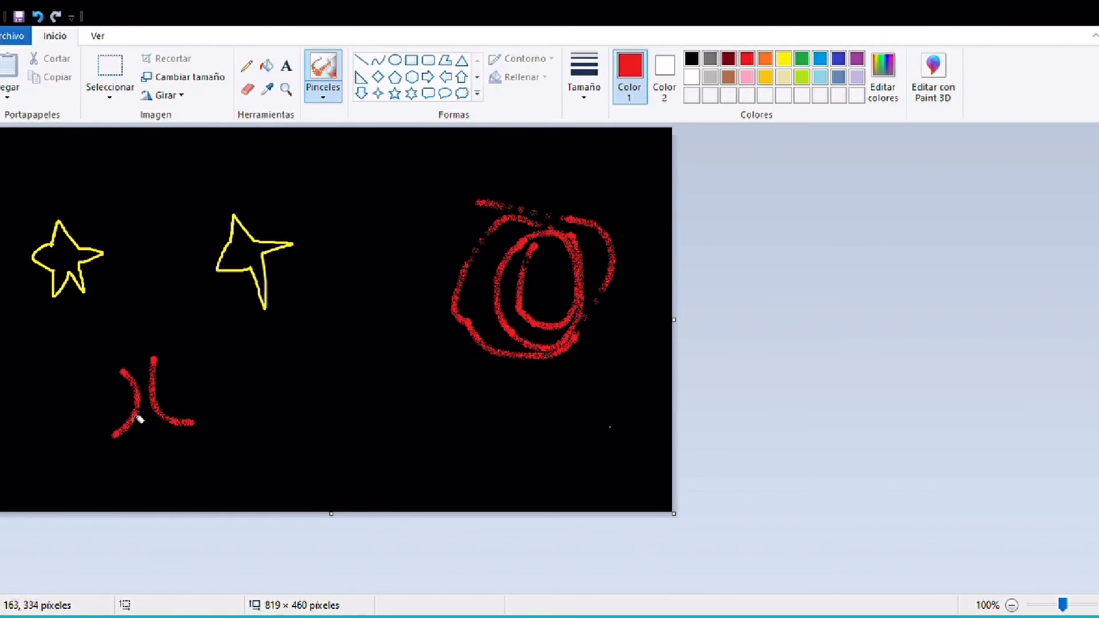
mouse_move(130, 404)
left_mouse_down()
mouse_move(210, 386)
mouse_move(218, 431)
mouse_move(238, 431)
mouse_move(245, 405)
mouse_move(222, 389)
mouse_move(230, 365)
mouse_move(264, 412)
left_mouse_up()
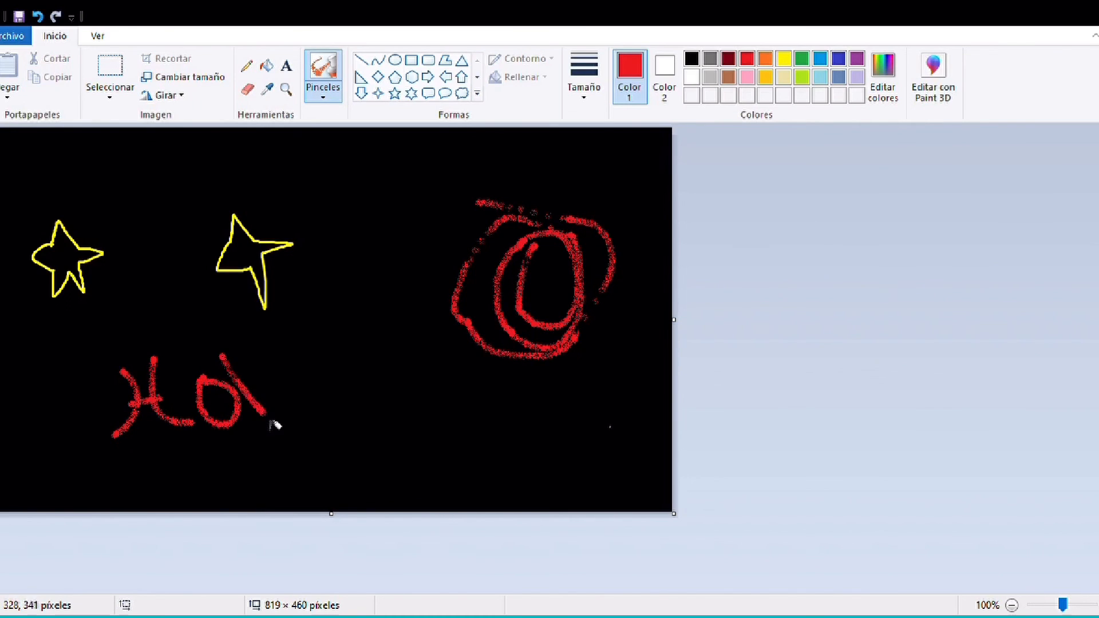
mouse_move(283, 372)
left_mouse_down()
mouse_move(273, 393)
mouse_move(303, 410)
mouse_move(297, 385)
mouse_move(320, 403)
left_mouse_up()
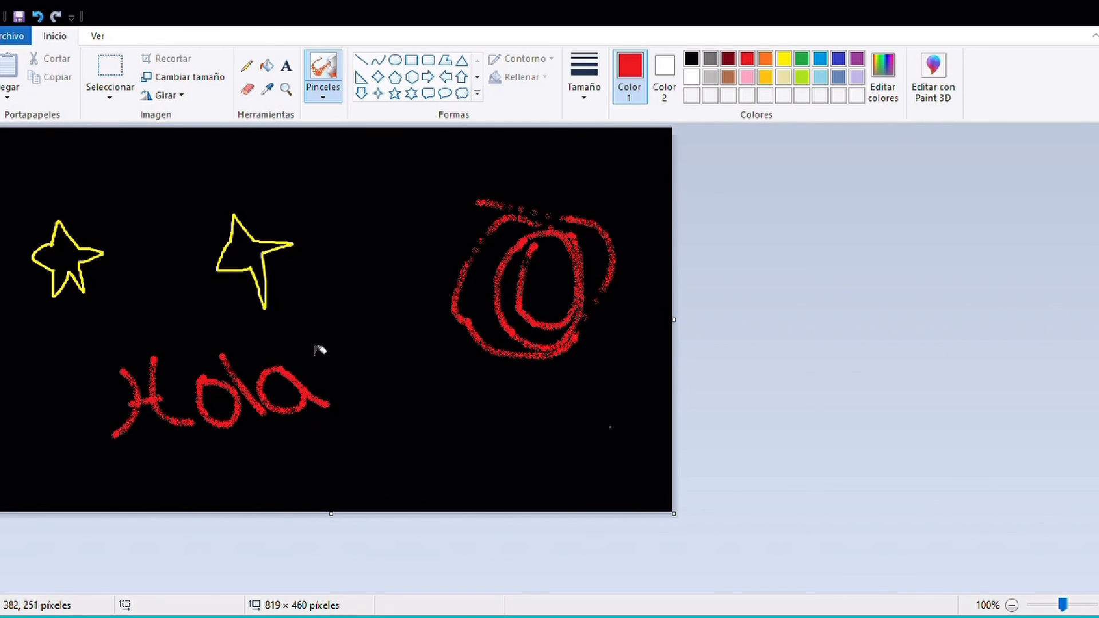
left_click_drag(315, 345, 334, 367)
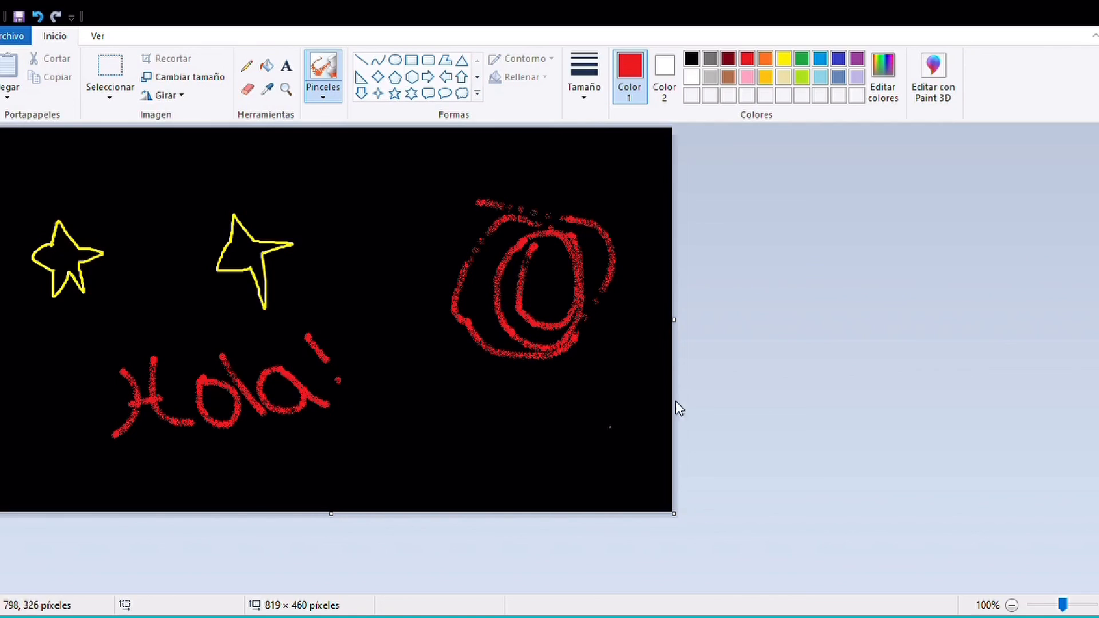